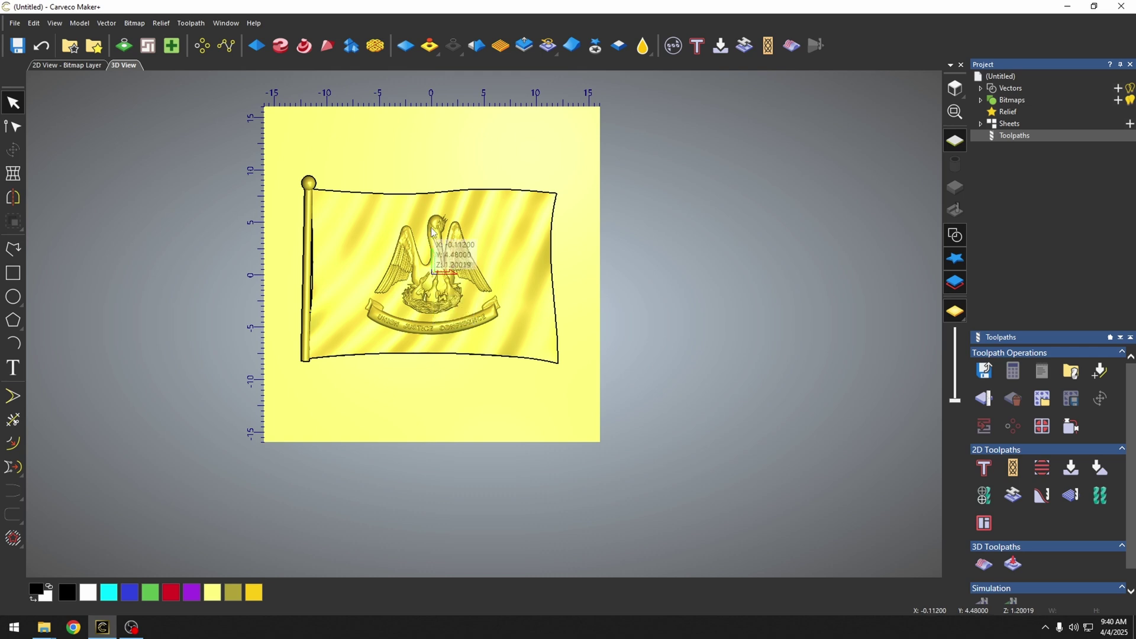
Select the flag outline and start a Machine Relief toolpath limited to the area inside the selected vectors
click(553, 282)
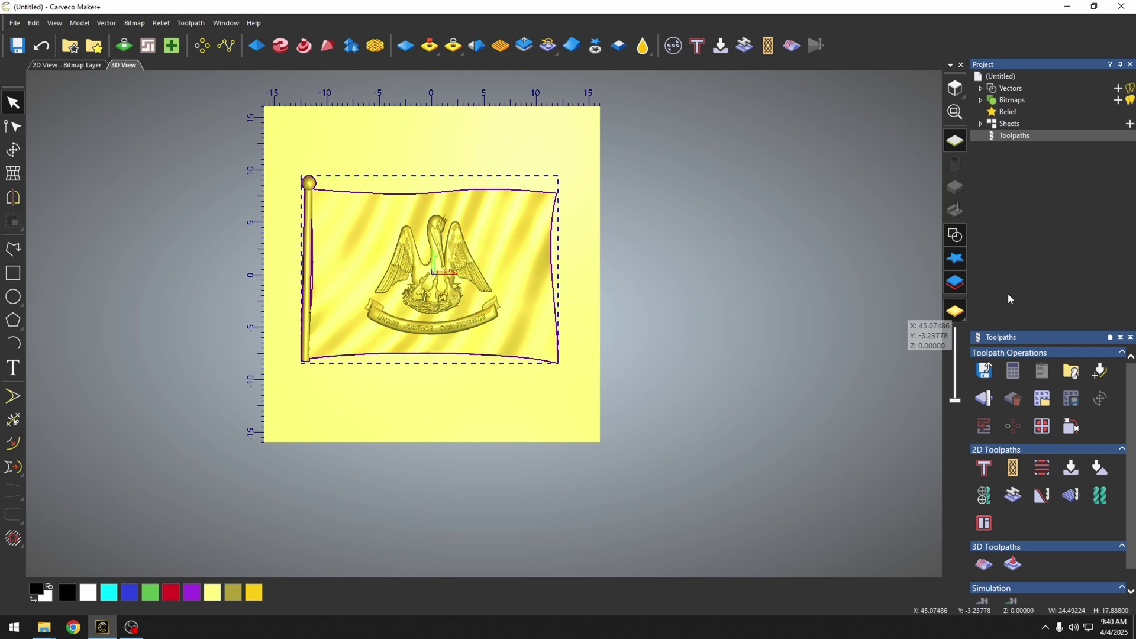
click(984, 564)
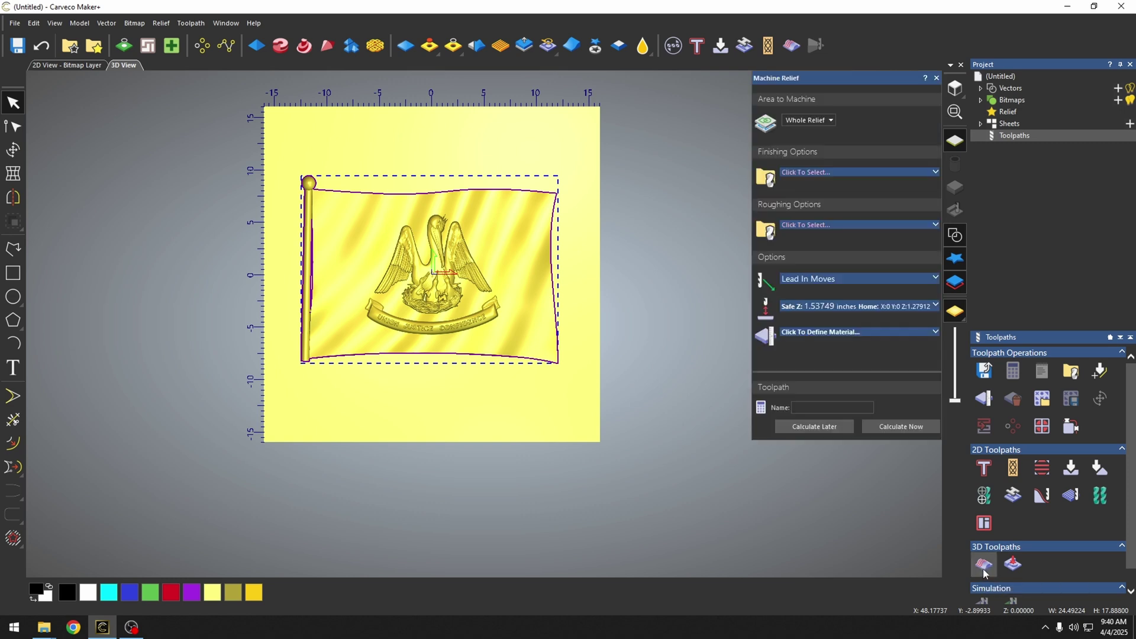
click(809, 120)
click(824, 165)
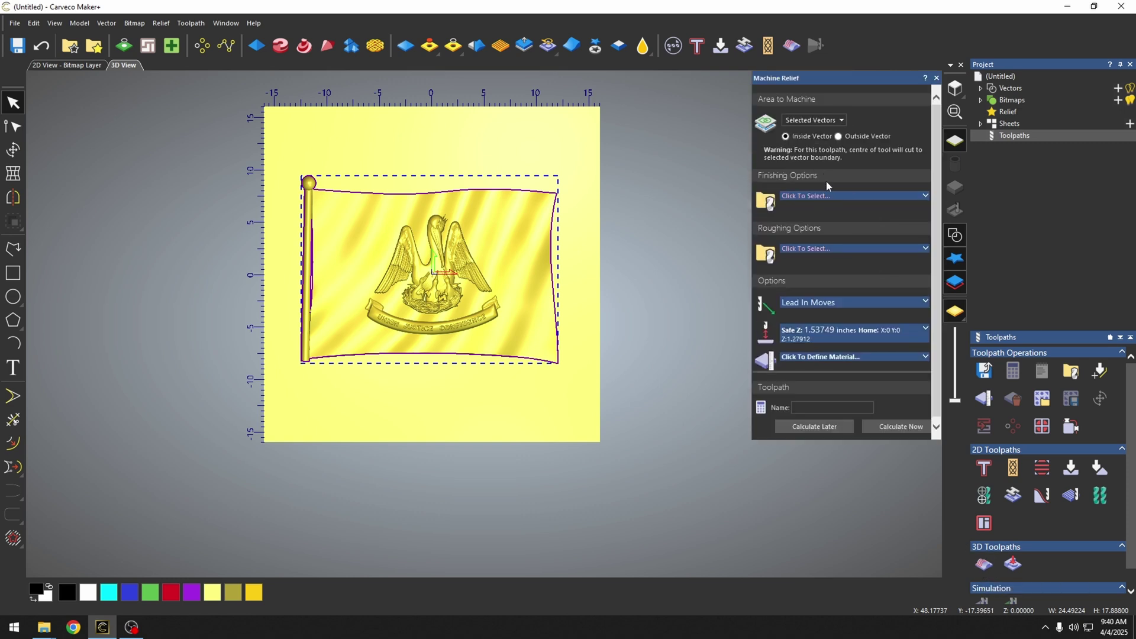
Assign the 1/16" Skinny Jenny Tapered Ball Nose as the finishing tool with a feed rate of 120 inch/min
click(828, 196)
click(473, 366)
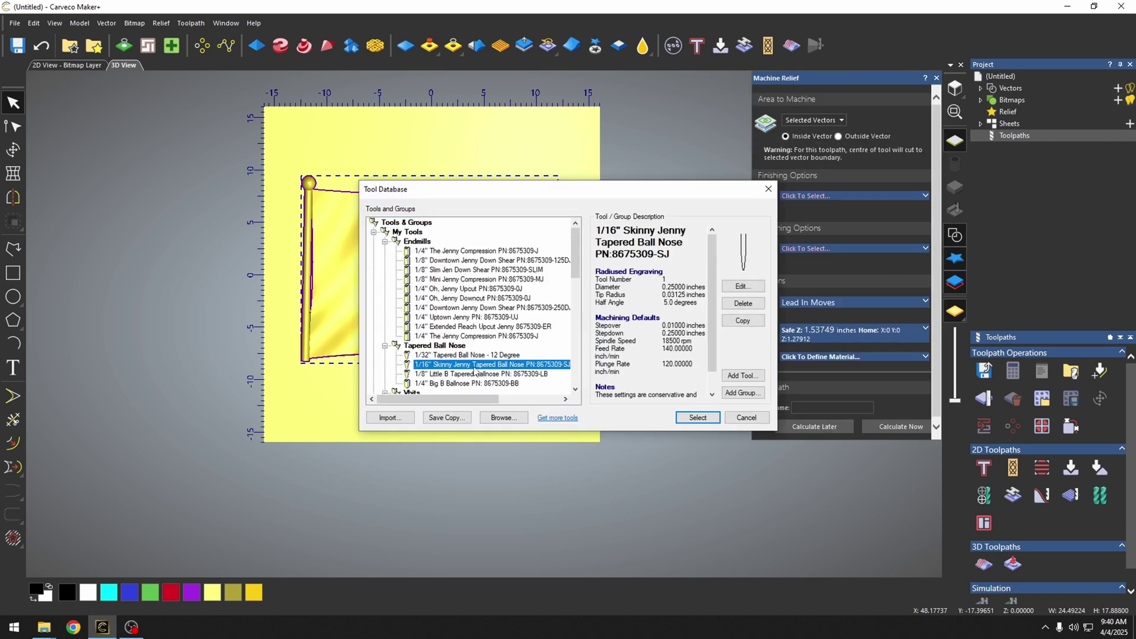
click(697, 419)
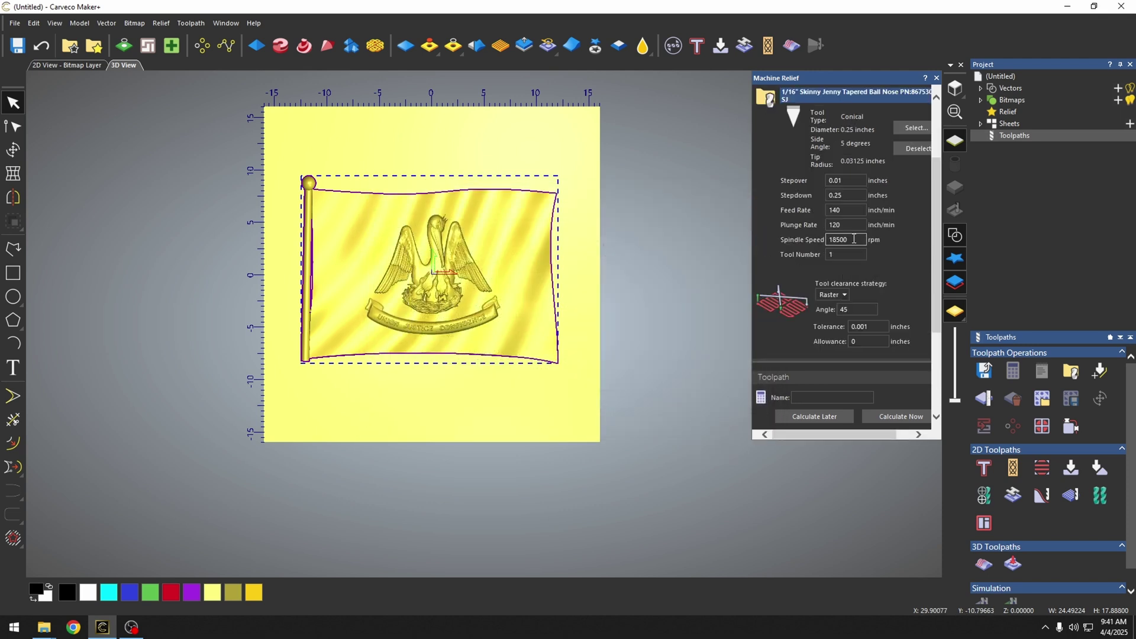
double_click(848, 209)
Assign the 1/4" The Jenny Compression PN:8675309-J as the roughing tool and set the roughing allowance to 0.03 inches
scroll(920, 264, down, 3)
click(924, 237)
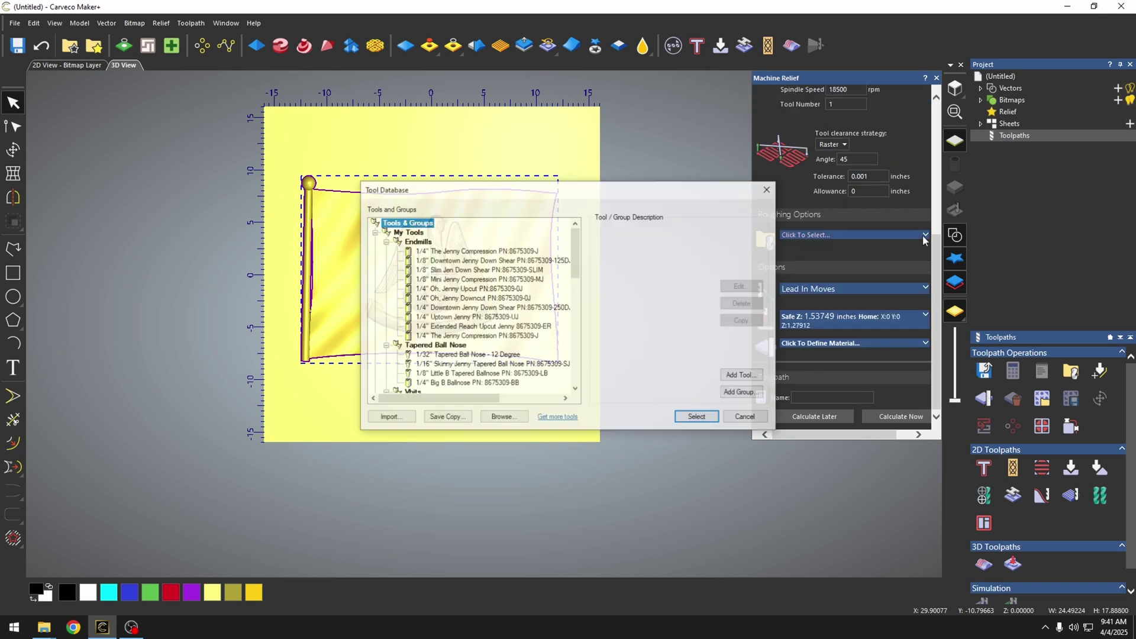
click(457, 337)
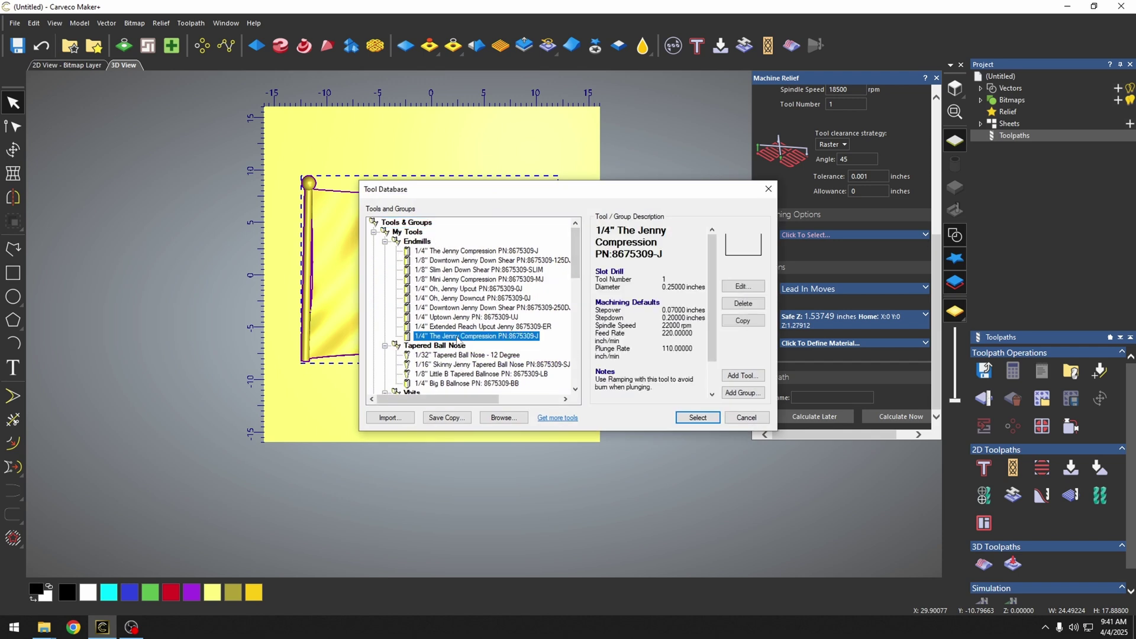
click(696, 418)
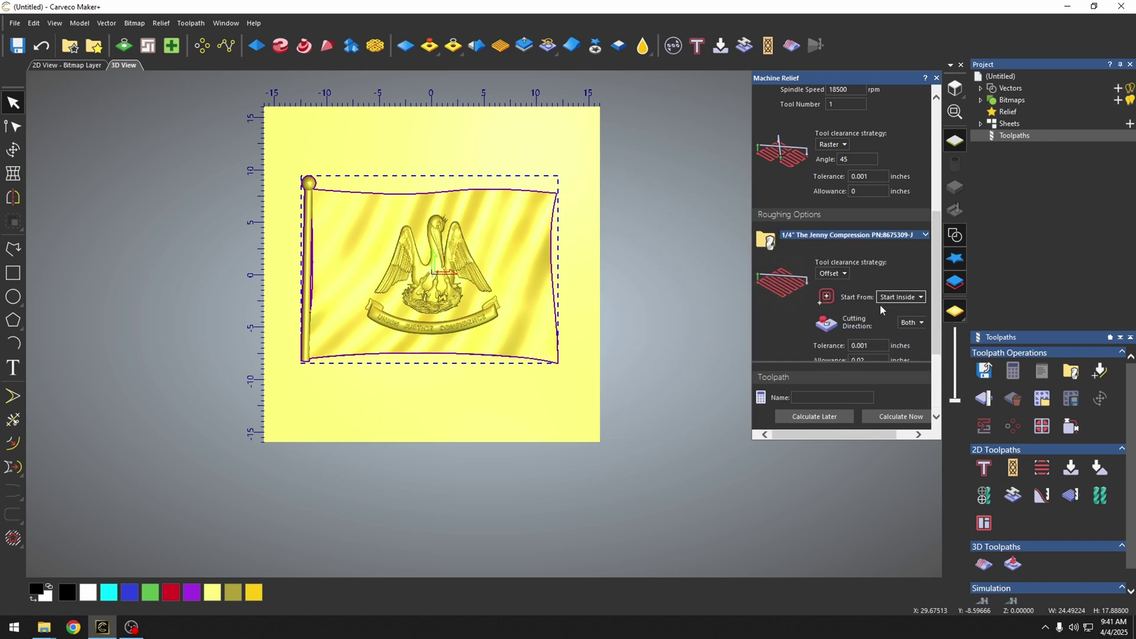
scroll(814, 306, down, 3)
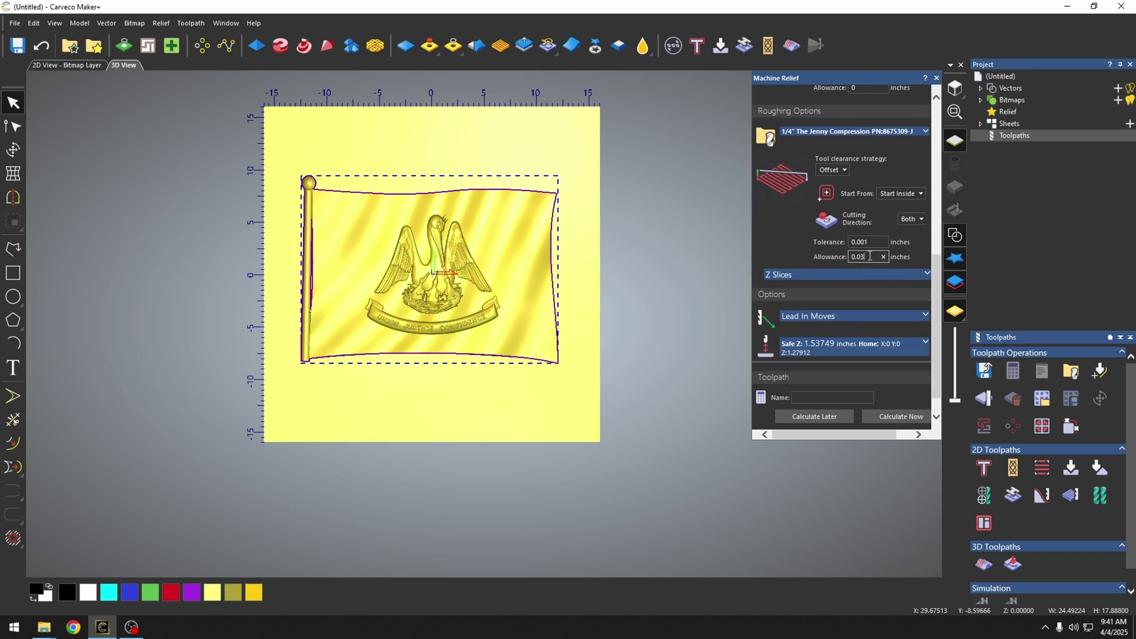
Set the relief toolpath's safe Z to 0.1 inches and define the material thickness as 1.5 inches
scroll(887, 308, down, 1)
click(923, 318)
text(.1)
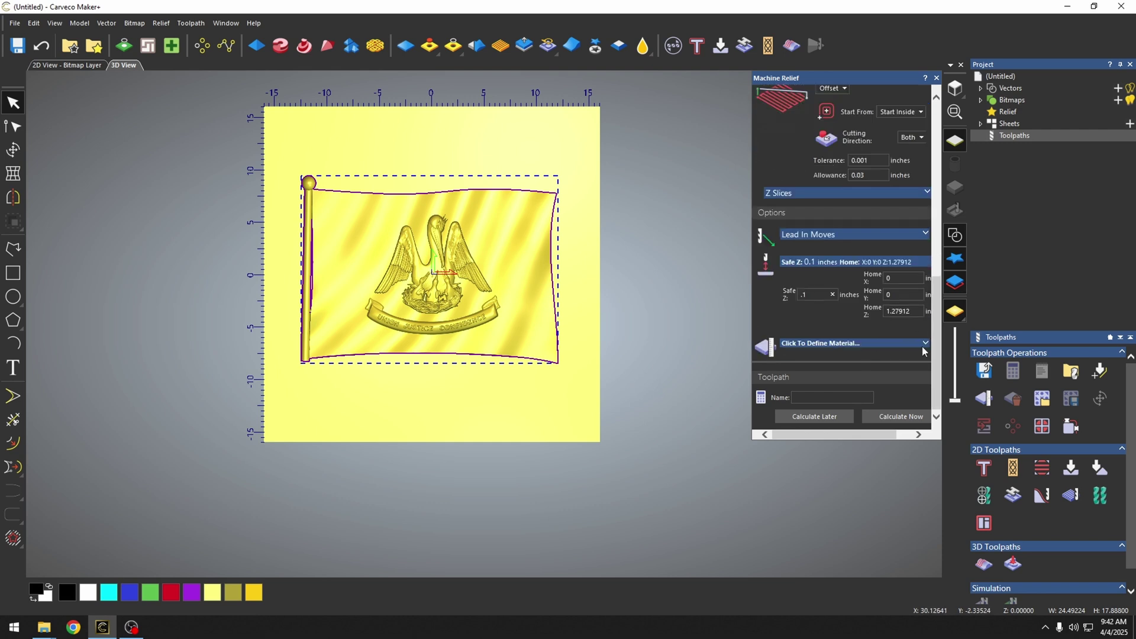
click(922, 349)
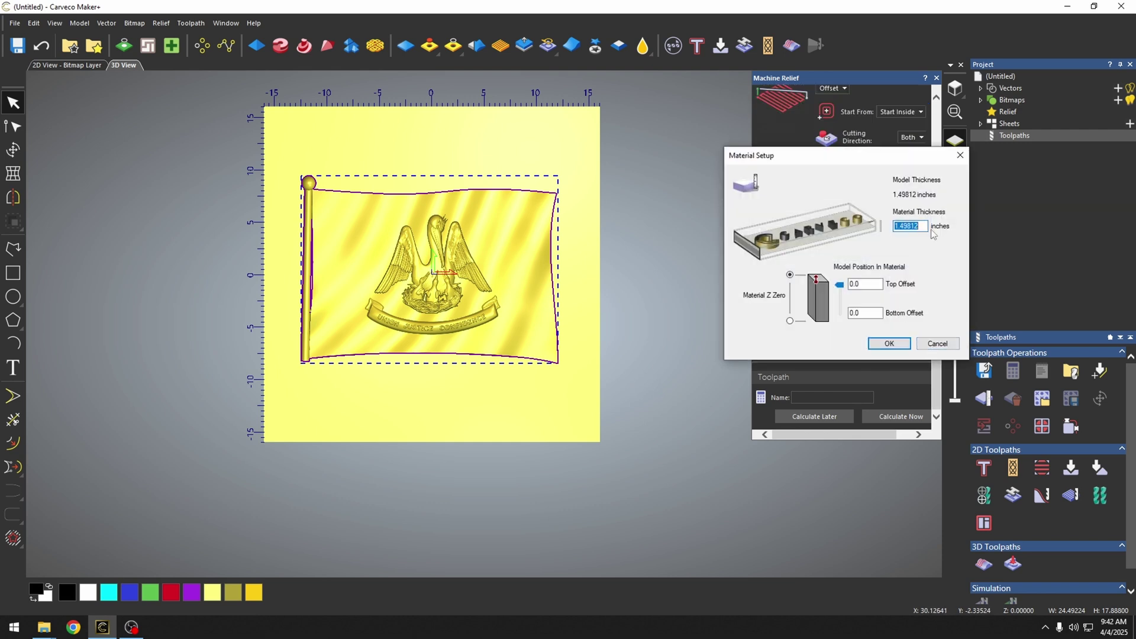
key(Return)
scroll(859, 296, down, 3)
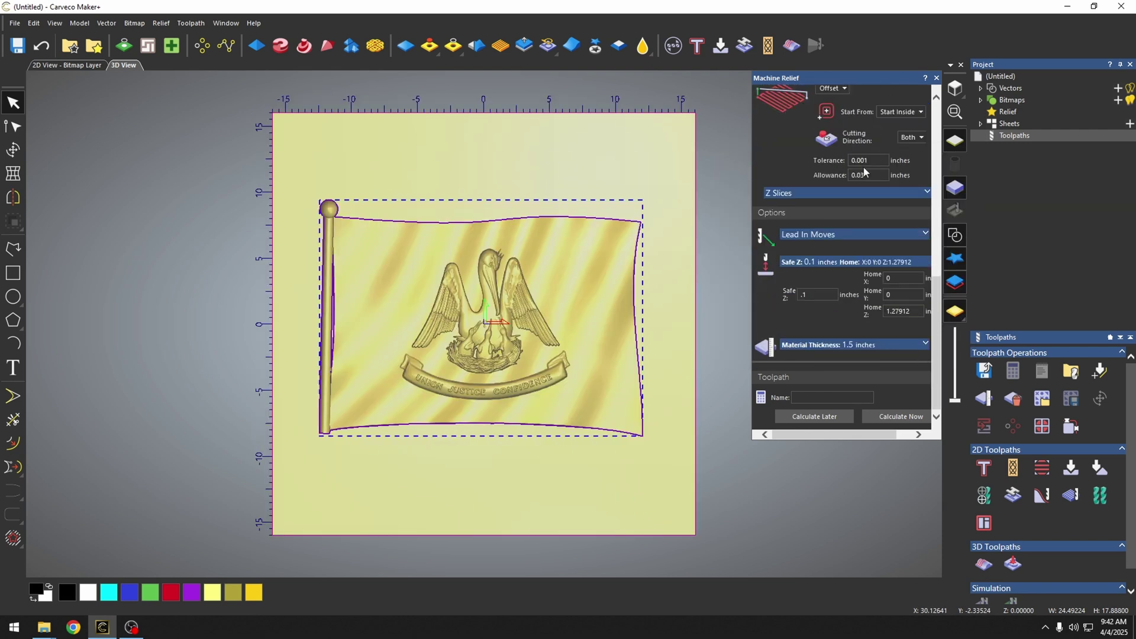
Review the Machine Relief settings and calculate the toolpath
scroll(865, 176, up, 10)
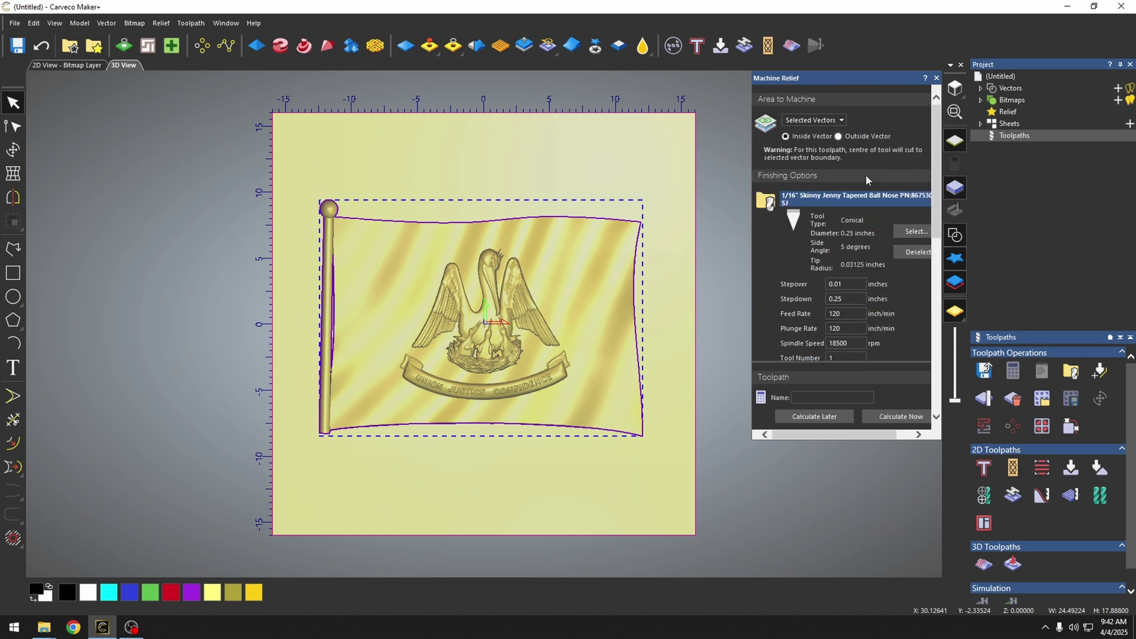
scroll(906, 346, down, 5)
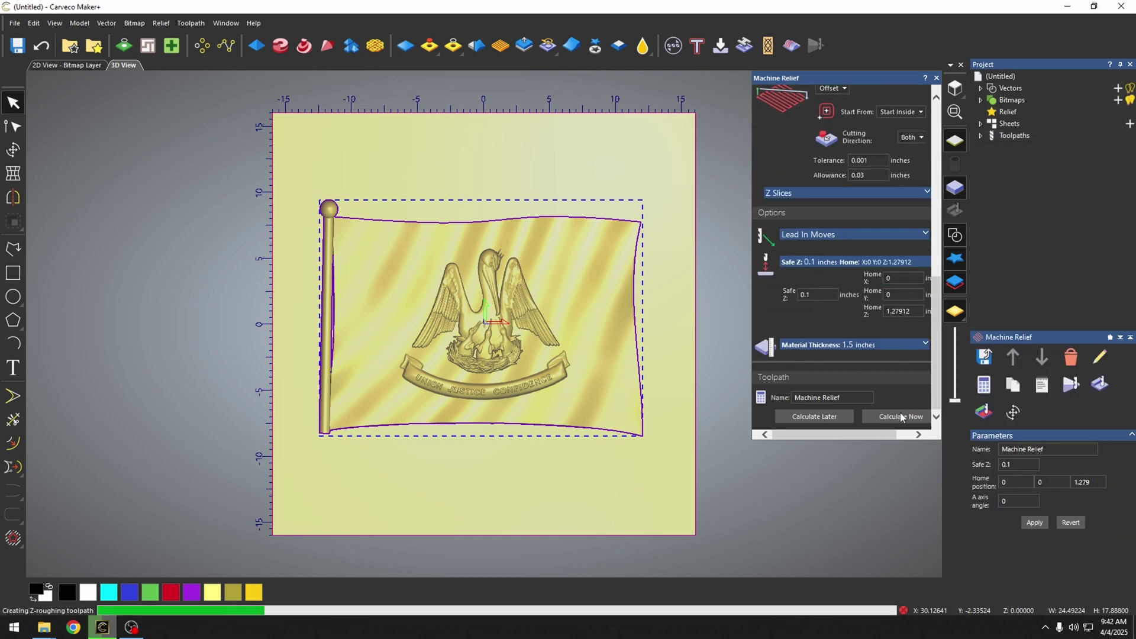
click(900, 416)
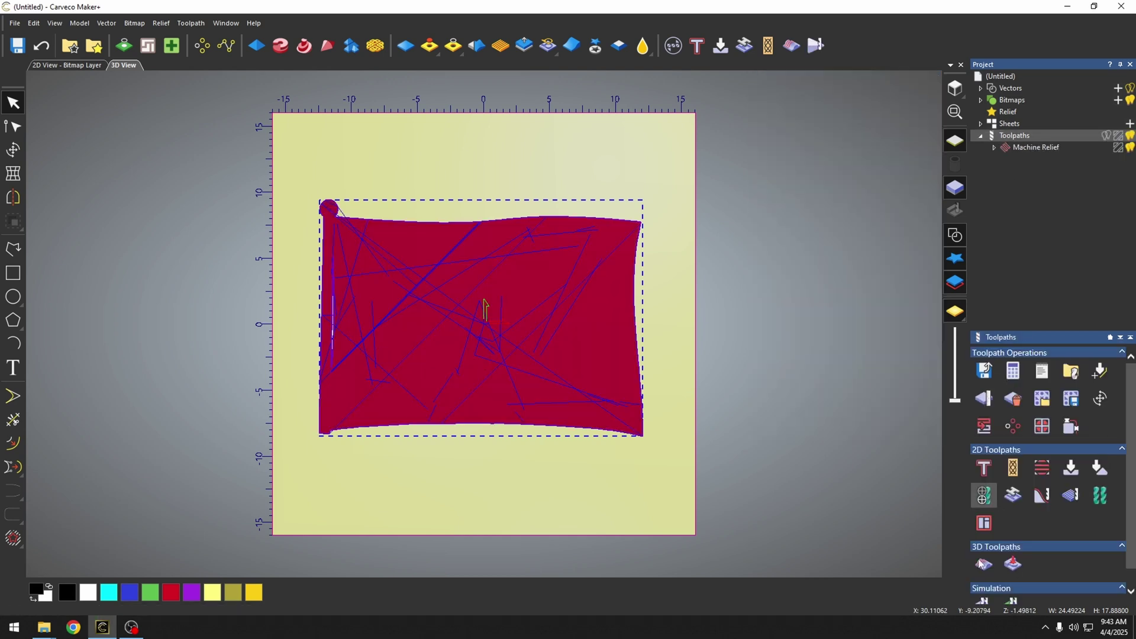
Hide the existing toolpaths and set up an outside profile on the flag outline with a 1.5 inch finish depth and bridges enabled
click(984, 468)
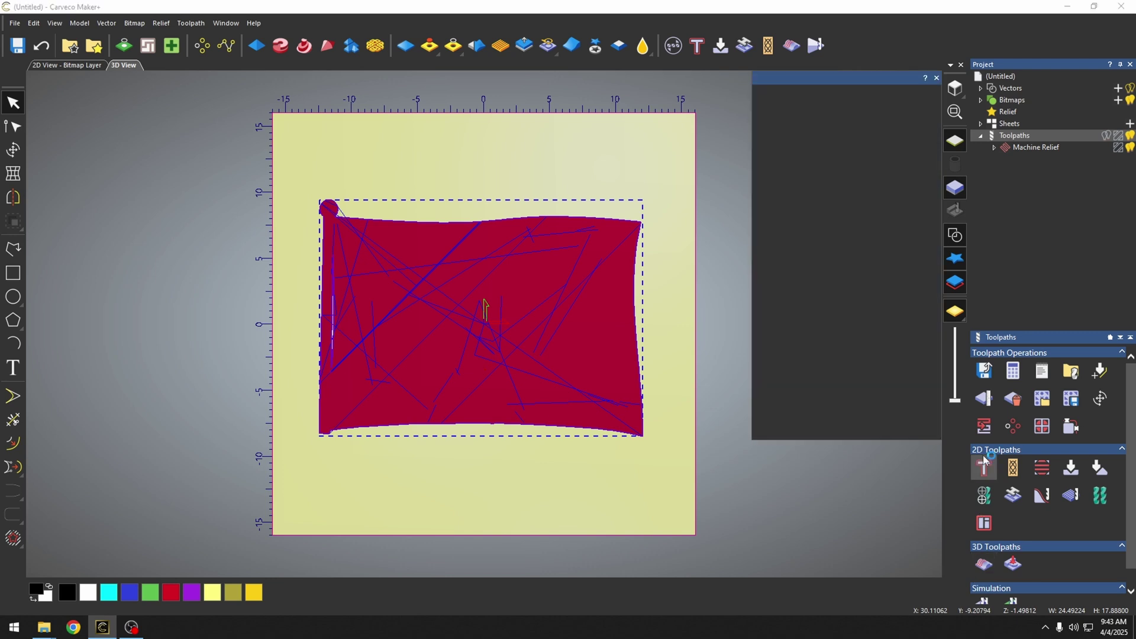
click(1130, 137)
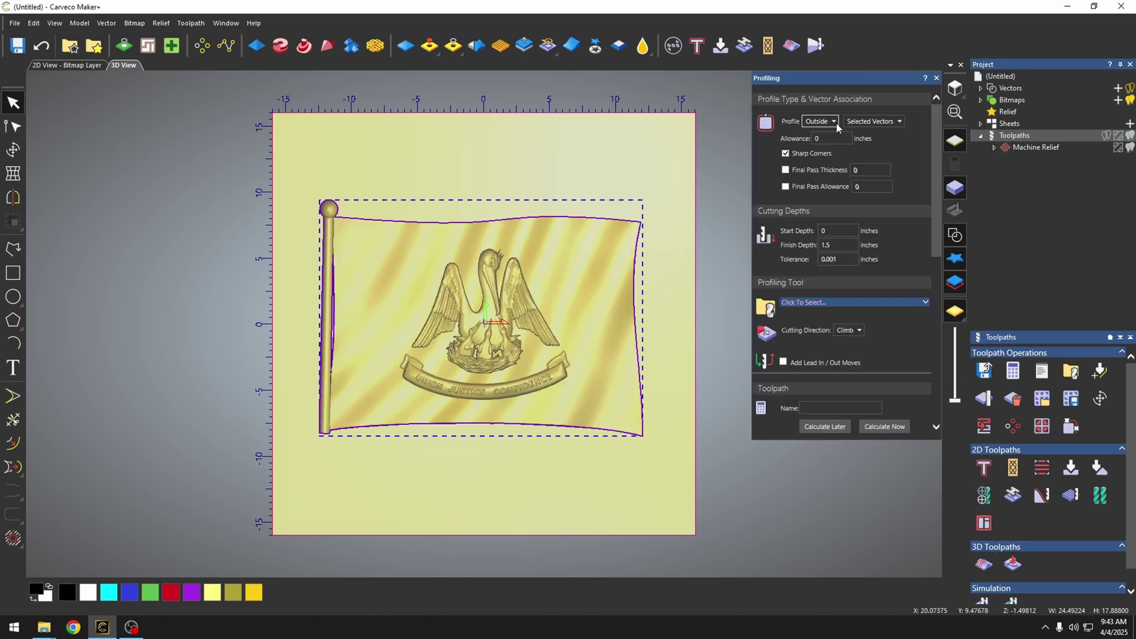
click(849, 240)
scroll(855, 258, down, 3)
click(766, 199)
scroll(520, 305, down, 1)
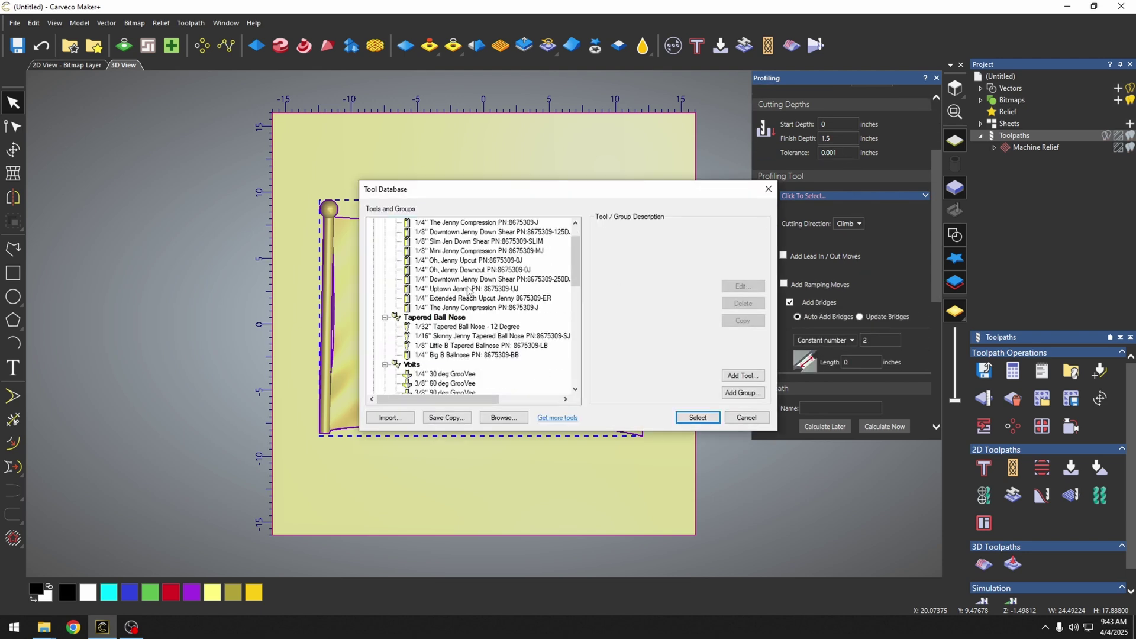
click(467, 279)
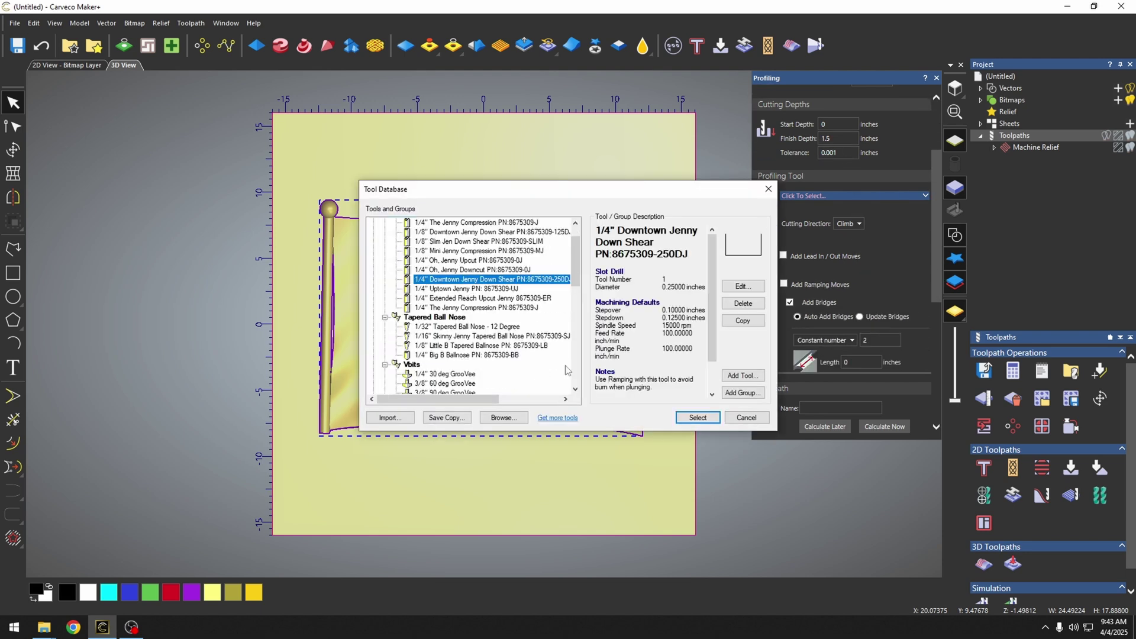
click(696, 418)
Manually place 3D bridges, 0.25 inches long and thick, midway along the flag's top and bottom edges and calculate the profile toolpath
scroll(879, 279, up, 1)
scroll(877, 297, down, 3)
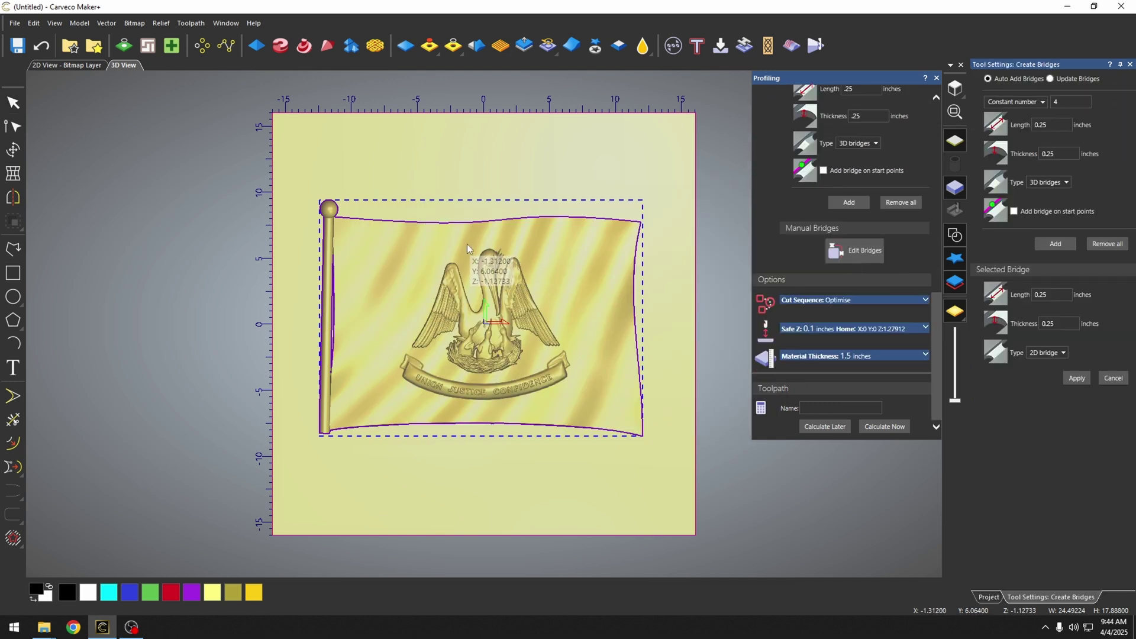
click(475, 224)
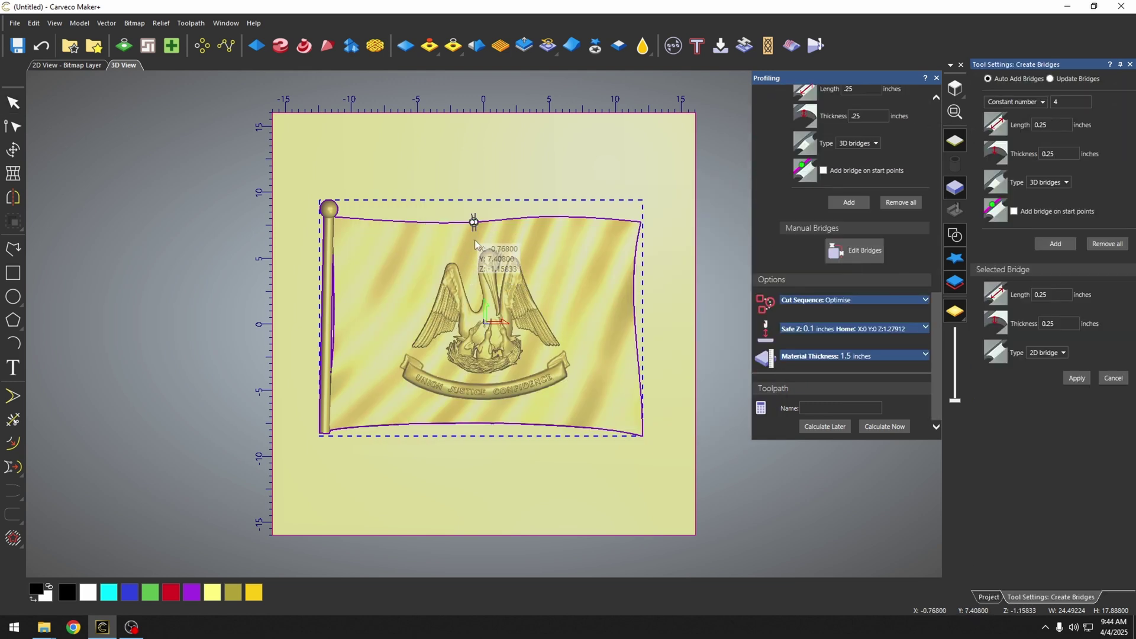
click(472, 423)
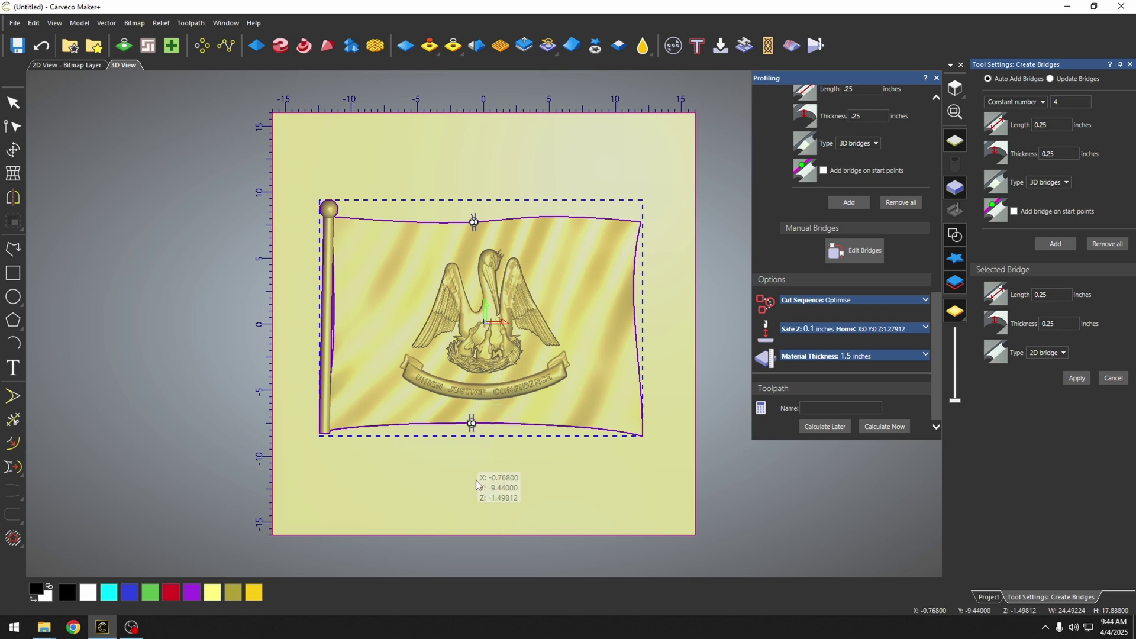
click(901, 426)
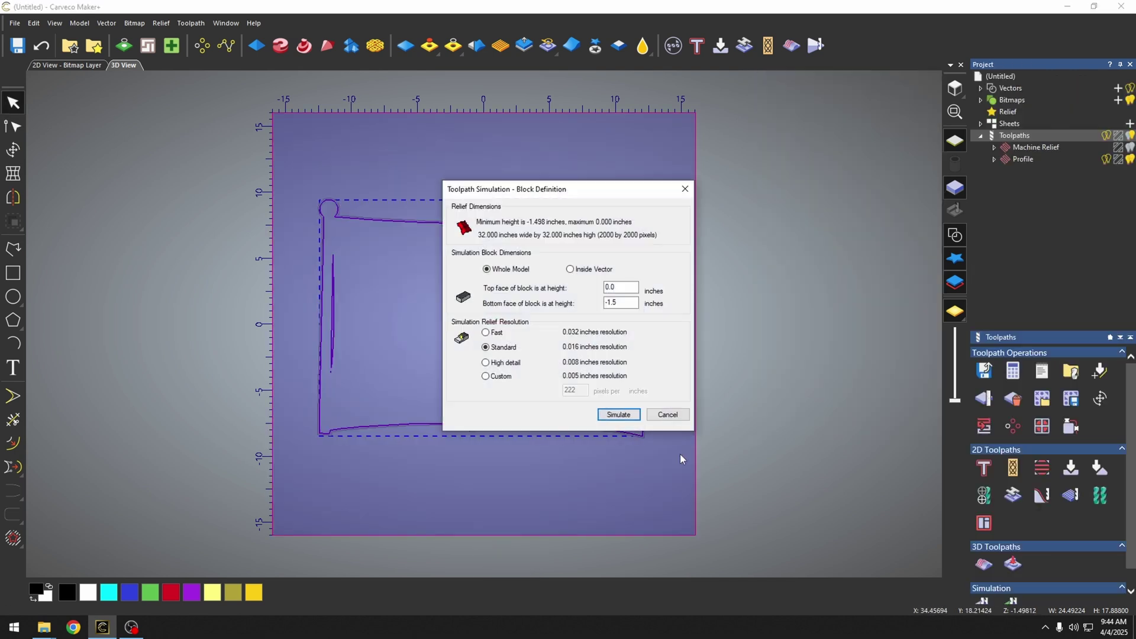
Simulate the toolpaths on the whole model at Standard resolution, and delete the simulation after viewing it
click(618, 414)
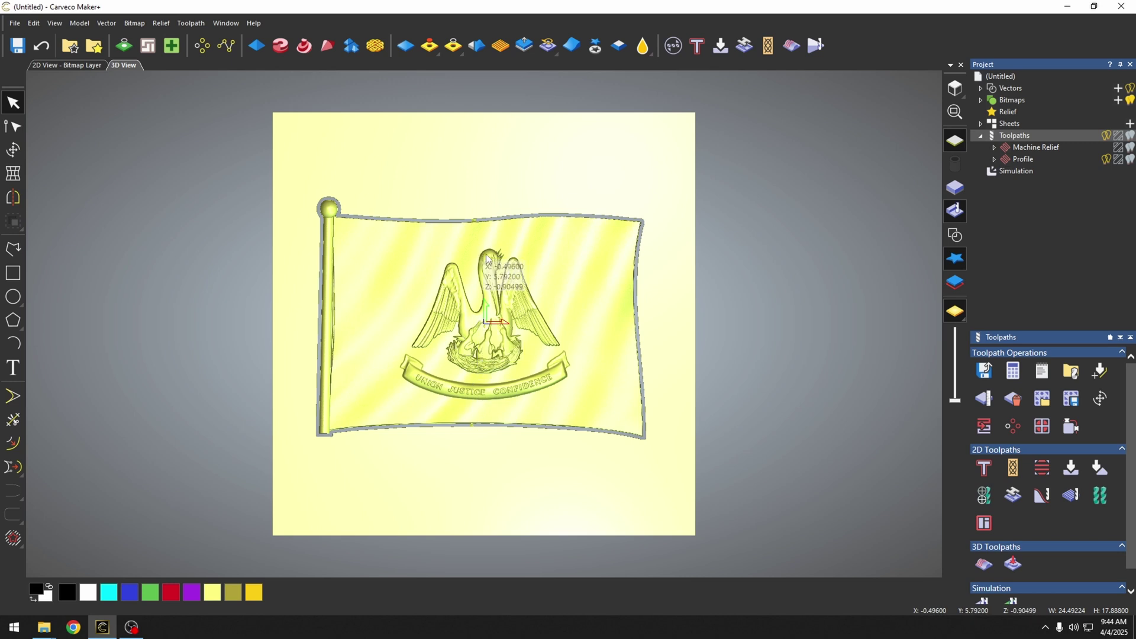
click(1016, 171)
key(Delete)
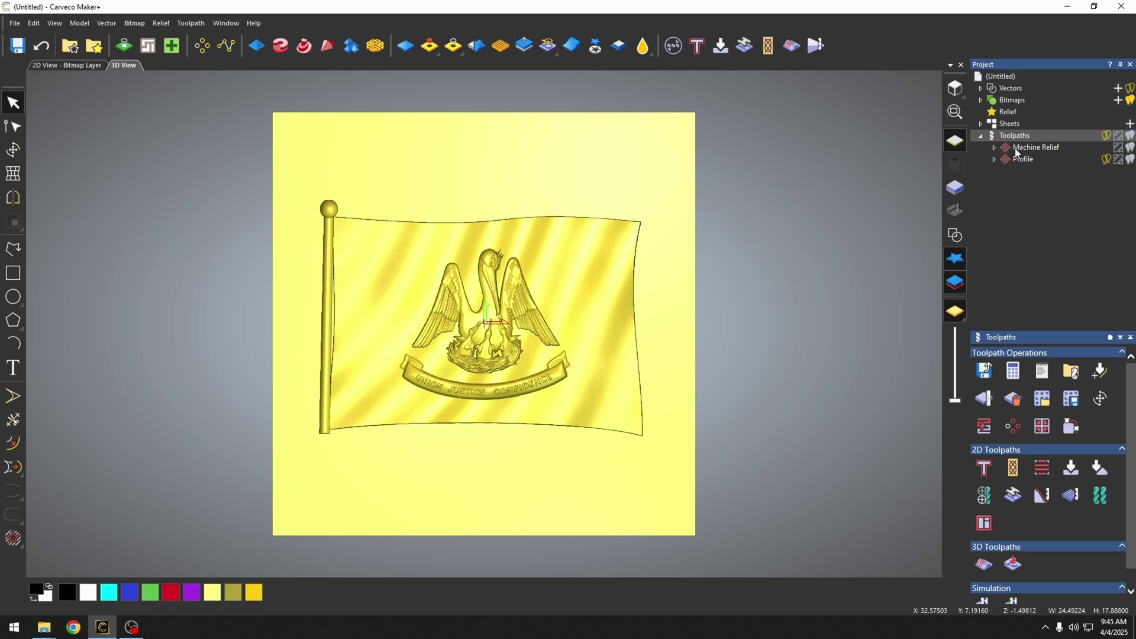
Inspect the tools and cutting parameters stored under the Machine Relief and Profile toolpaths
click(1016, 149)
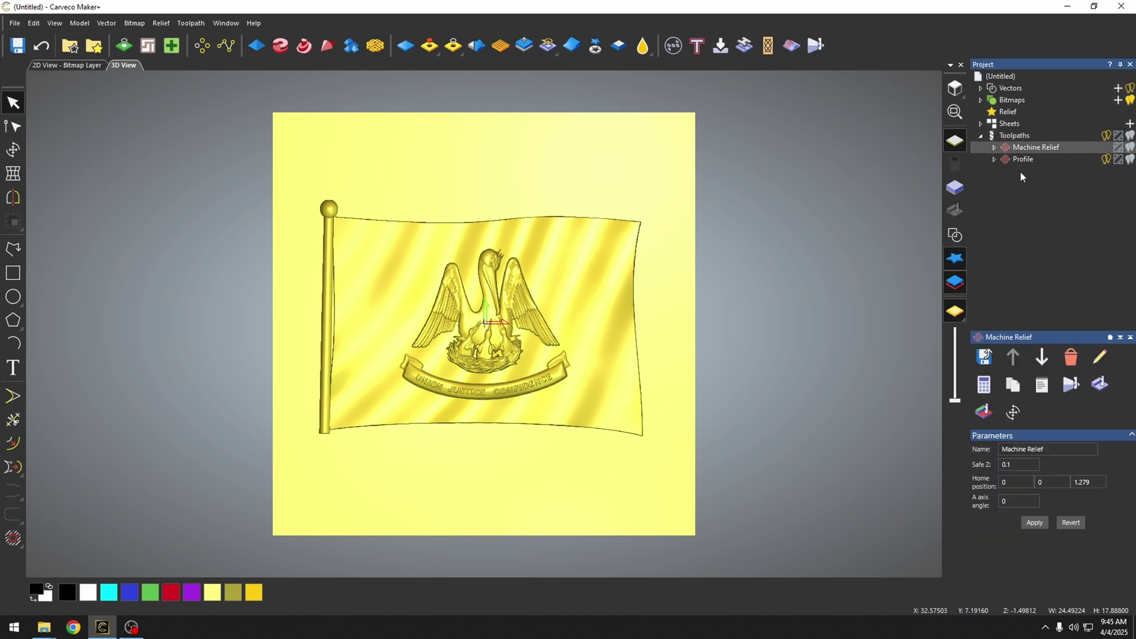
click(994, 147)
click(1058, 159)
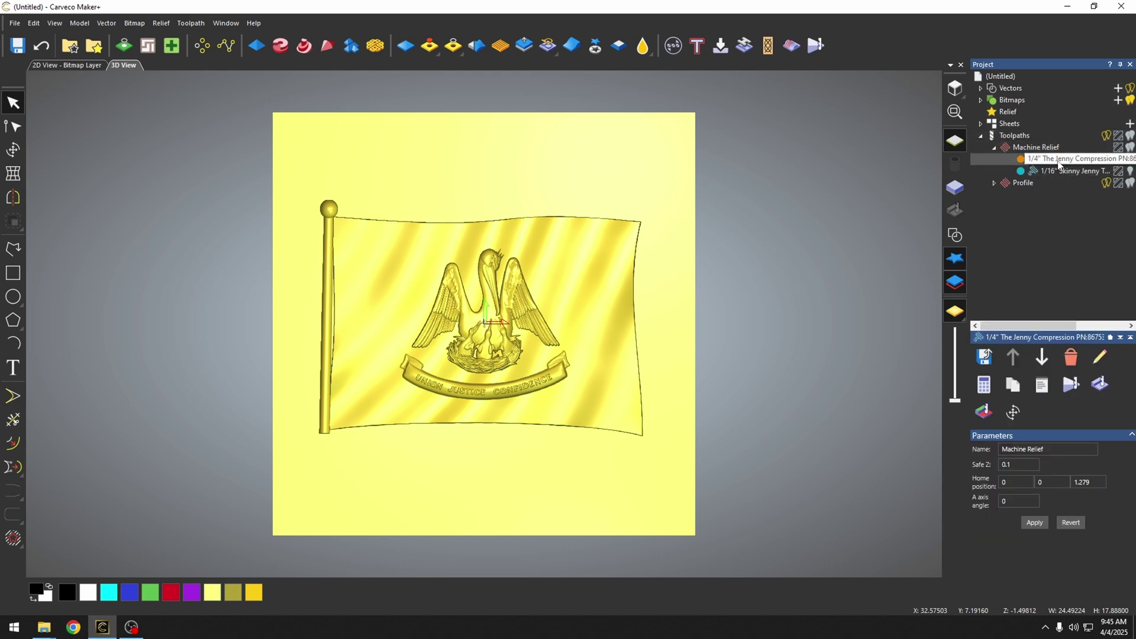
click(1060, 171)
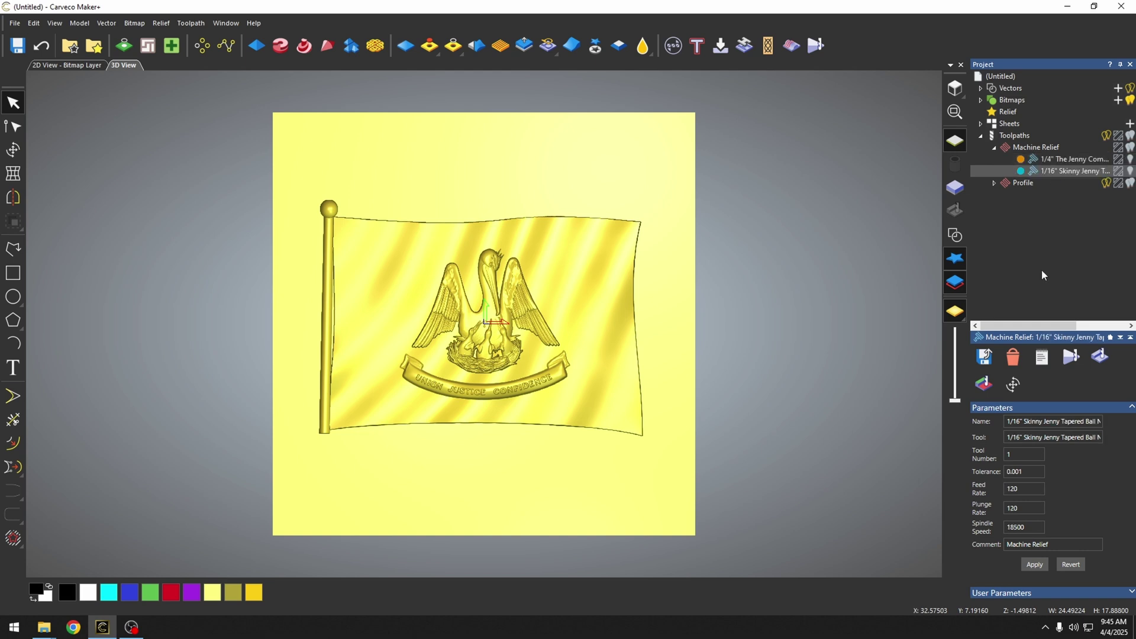
click(994, 183)
click(1019, 183)
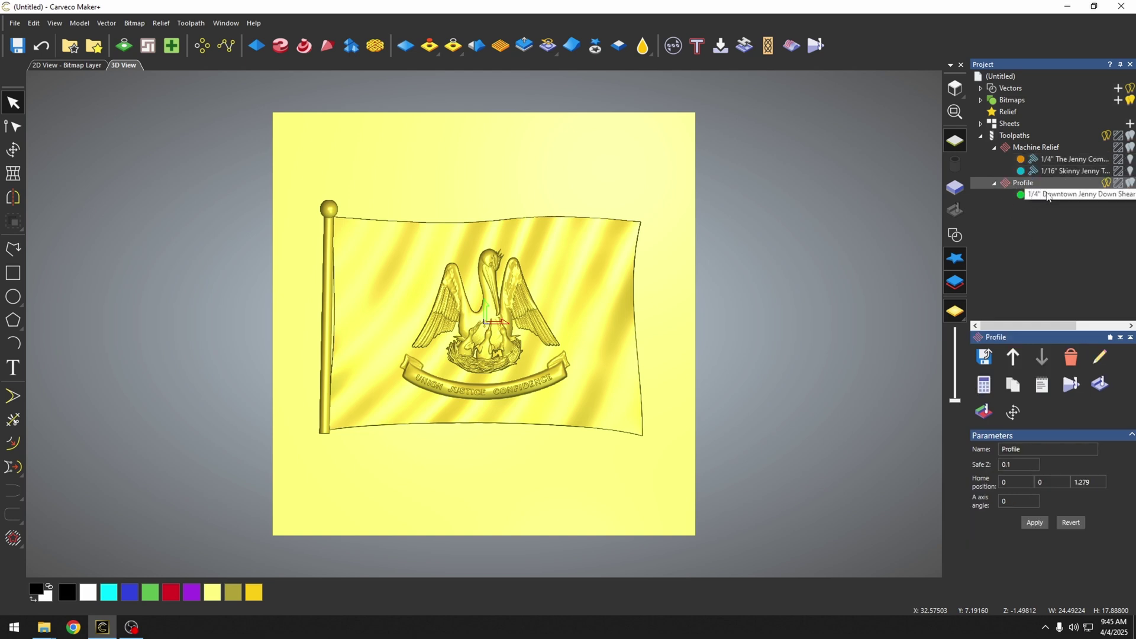
click(1047, 195)
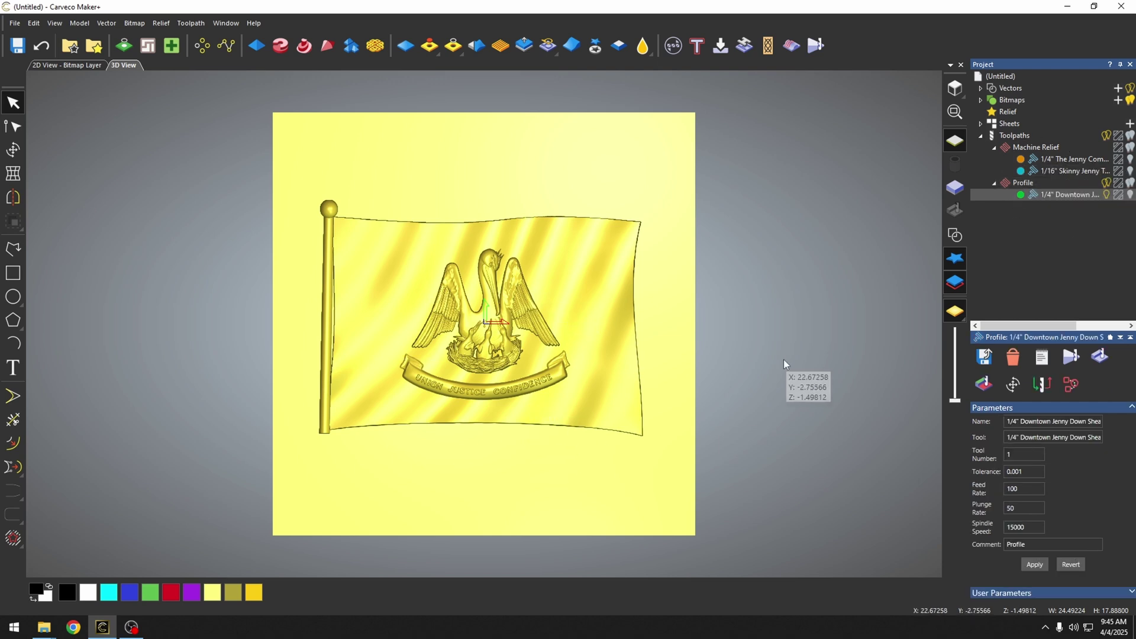
Save all the toolpaths as a toolpath template named "3d Relief"
click(1027, 139)
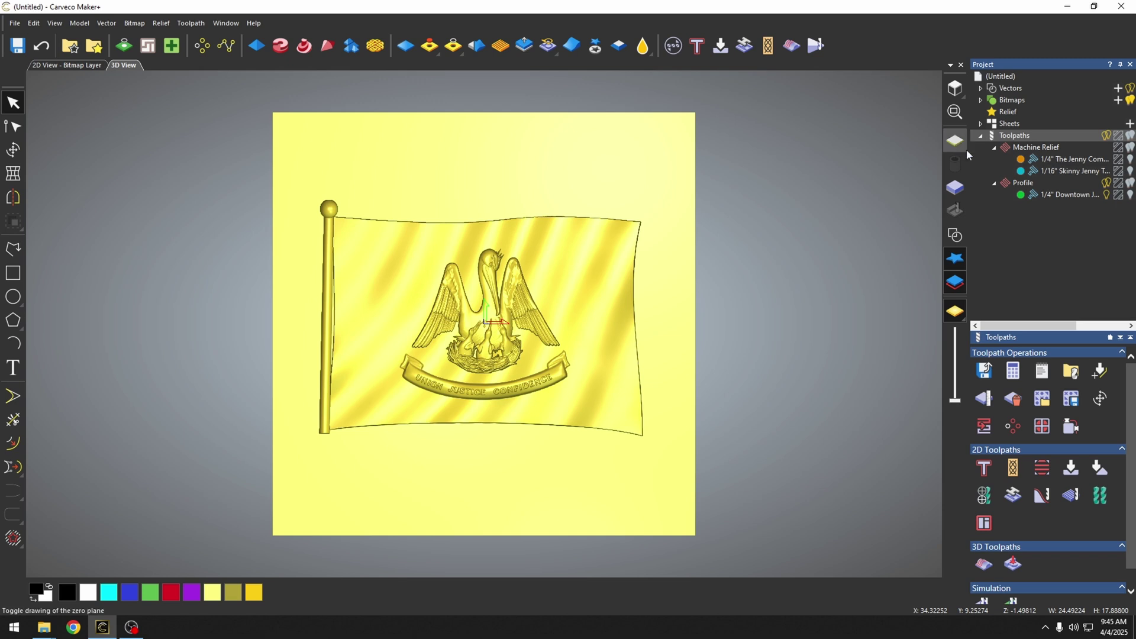
click(1074, 404)
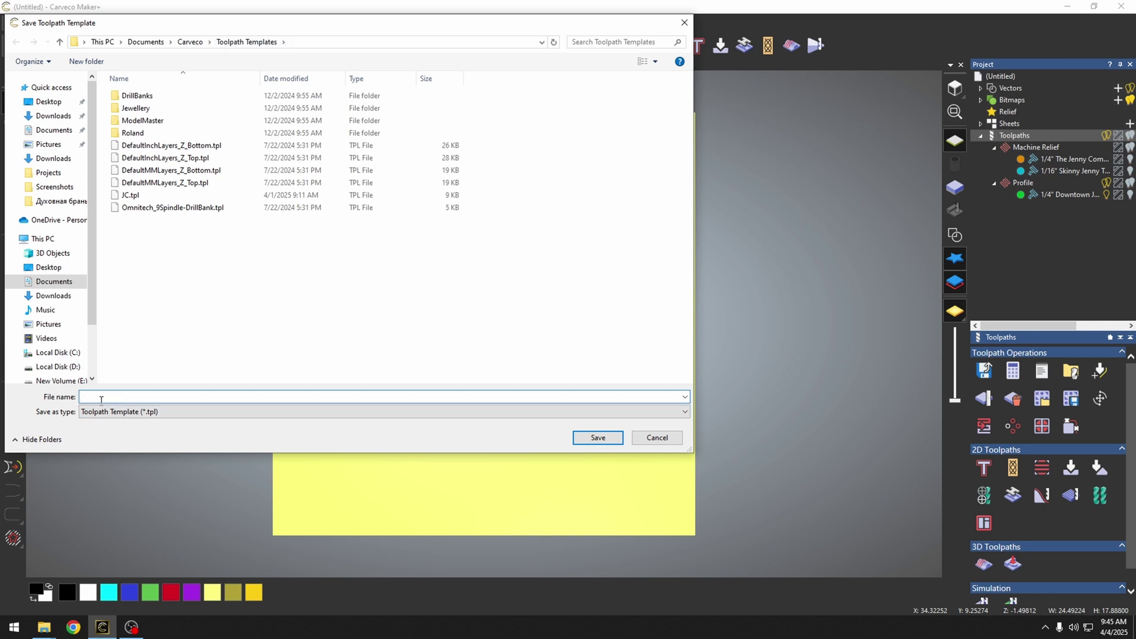
text(3d Relief)
key(Return)
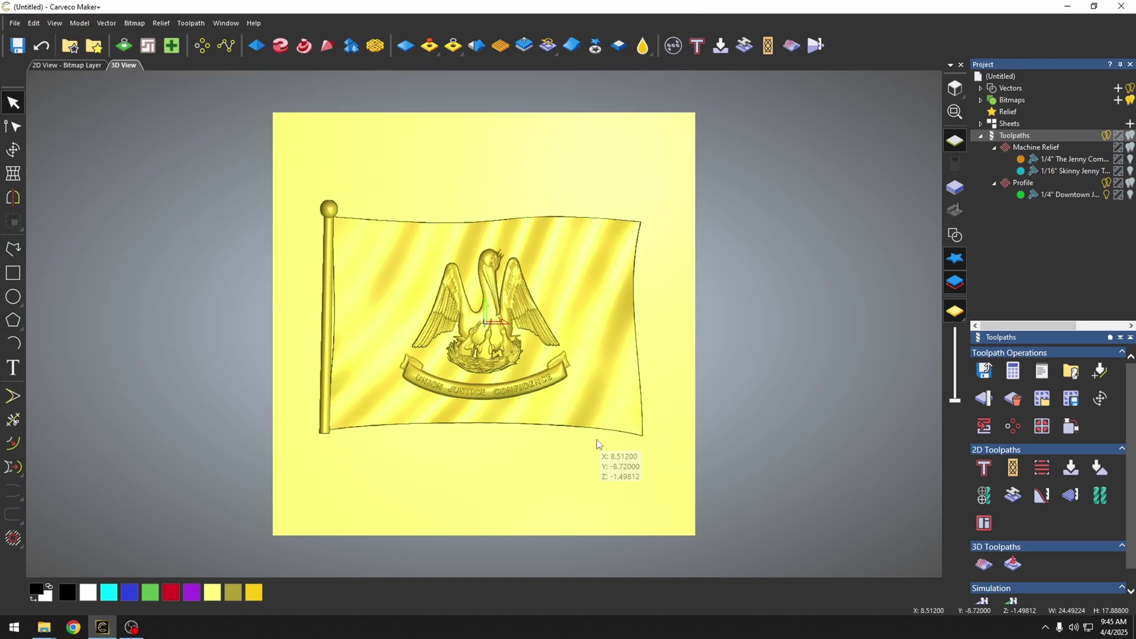
Create a new 32 by 32 inch model at 2000 x 2000 pixels
click(15, 26)
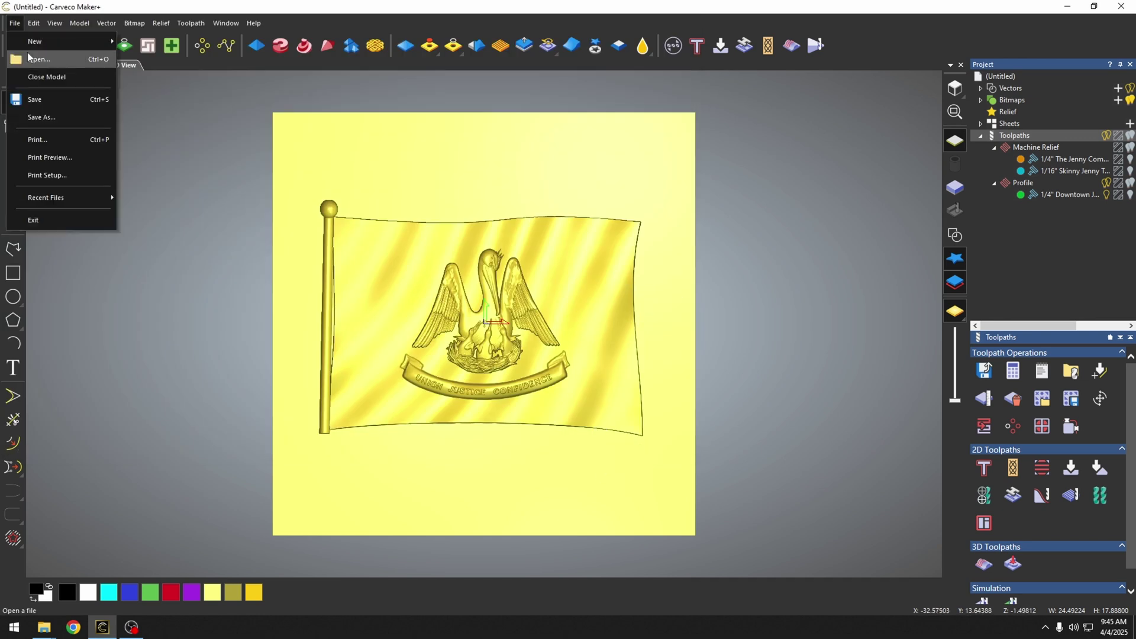
mouse_move(88, 41)
click(155, 52)
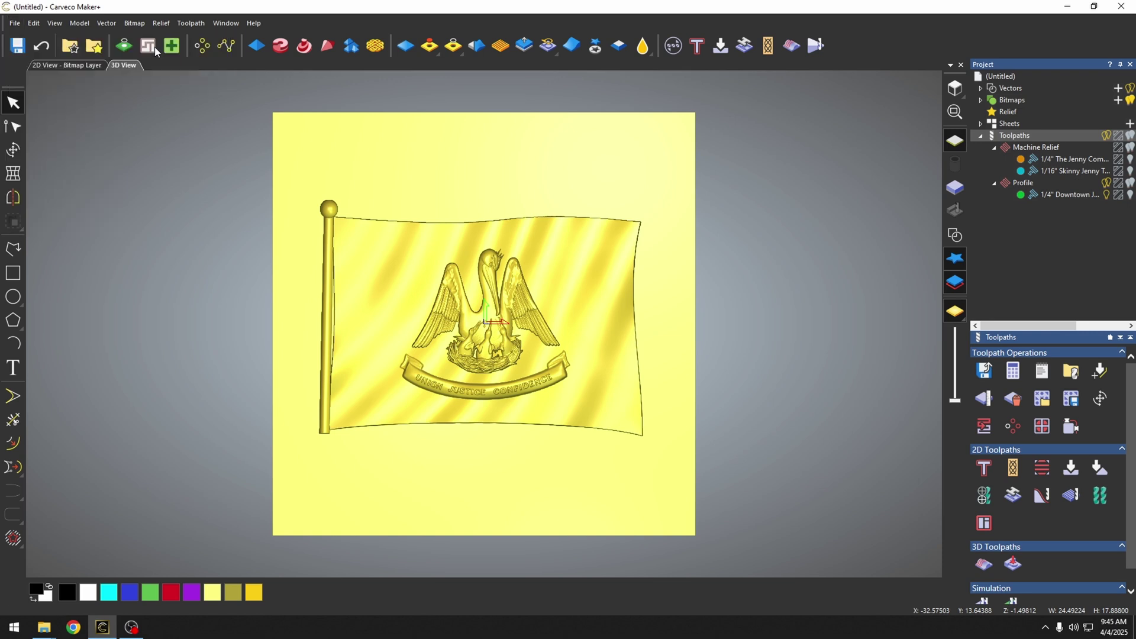
click(649, 394)
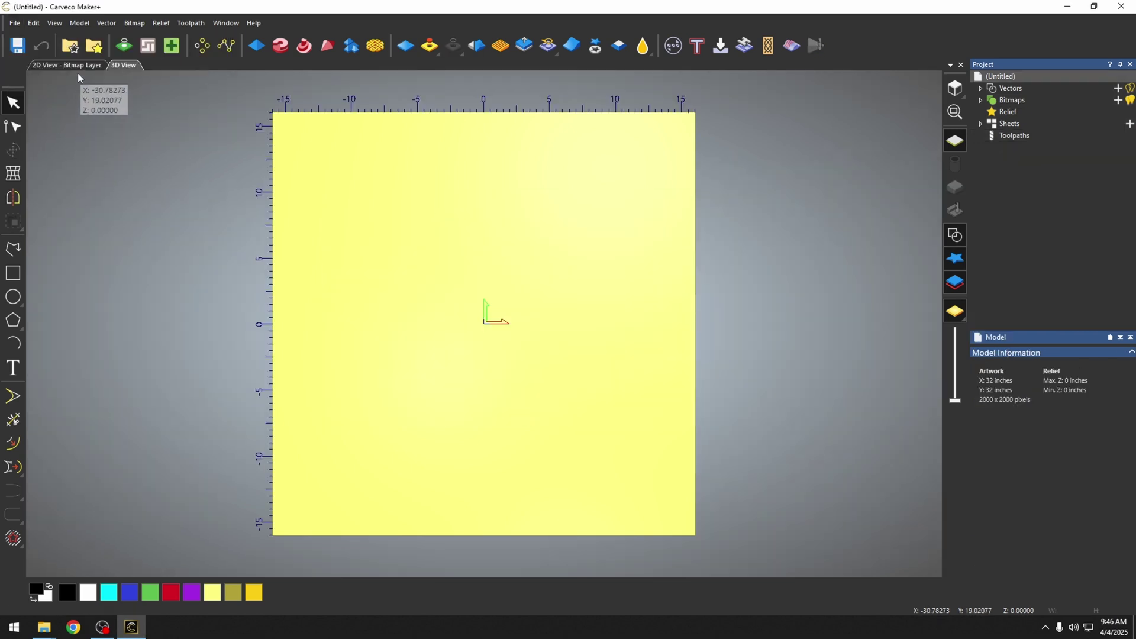
Insert the running deer from the relief clipart library, about 28.27 by 24.56 inches, and paste it with Merge High
click(93, 46)
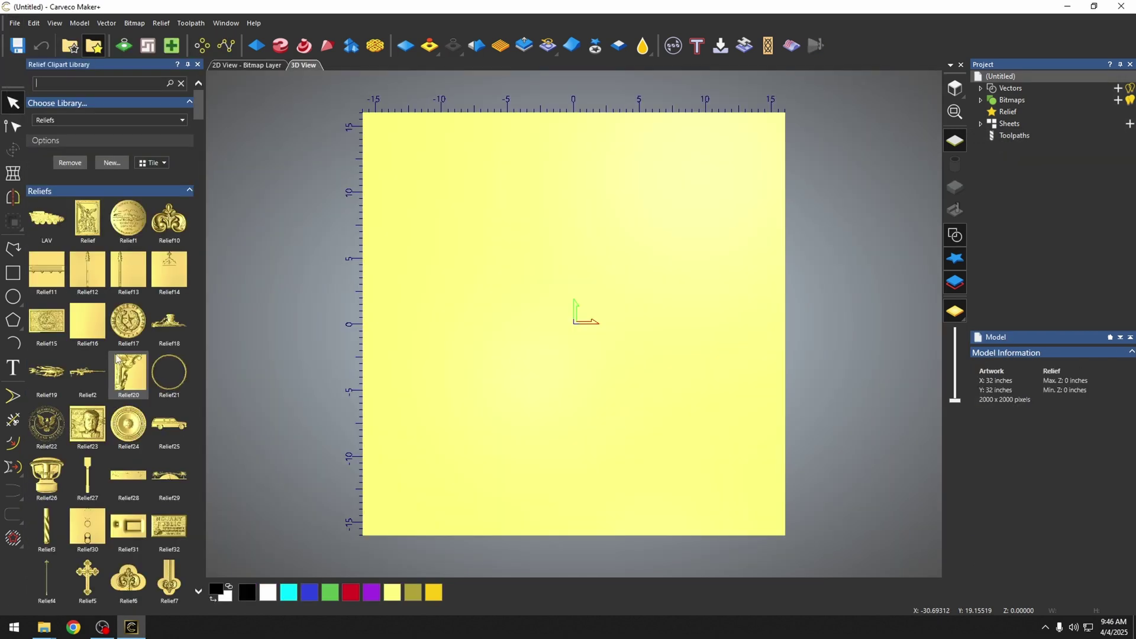
scroll(117, 358, down, 10)
double_click(87, 302)
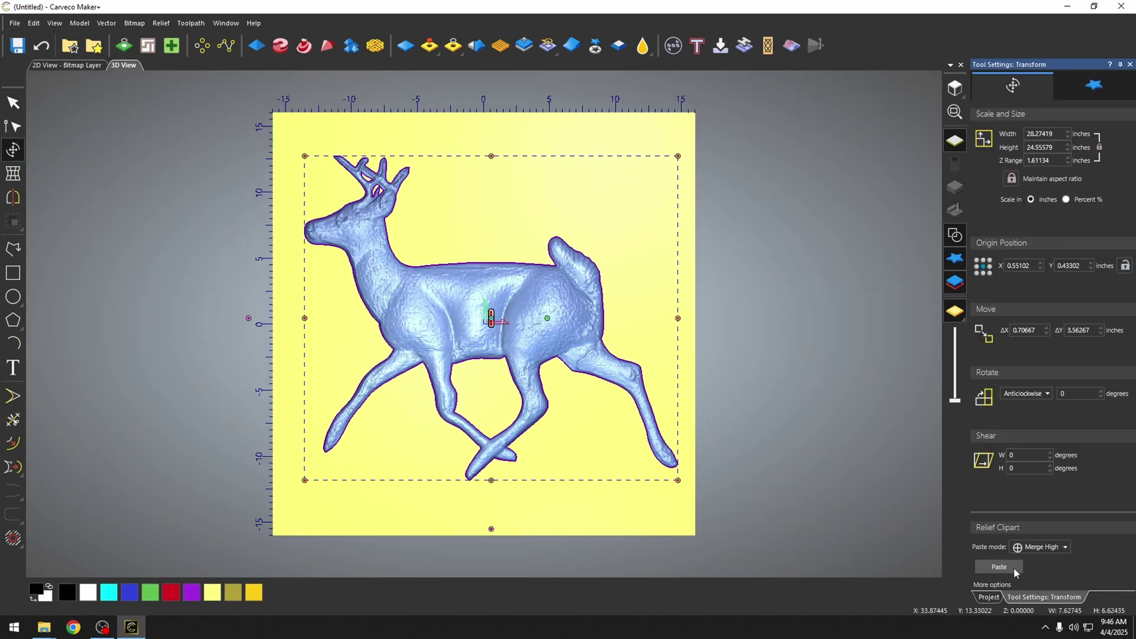
click(1014, 568)
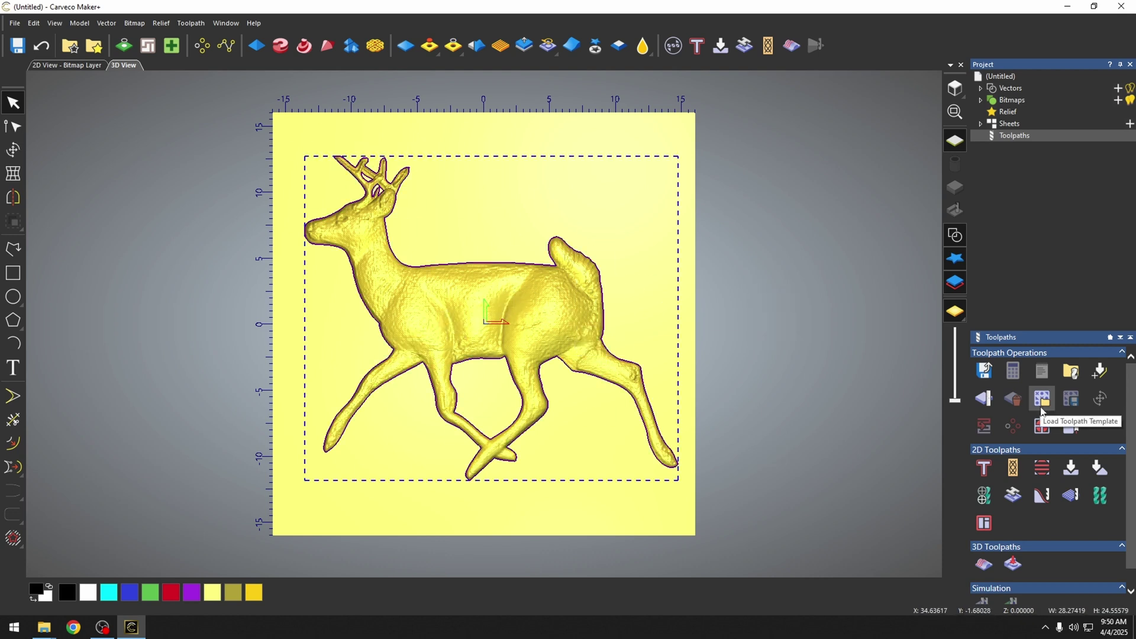
Load the toolpath template "3d Relief Models.tpl" into the deer model
click(1041, 400)
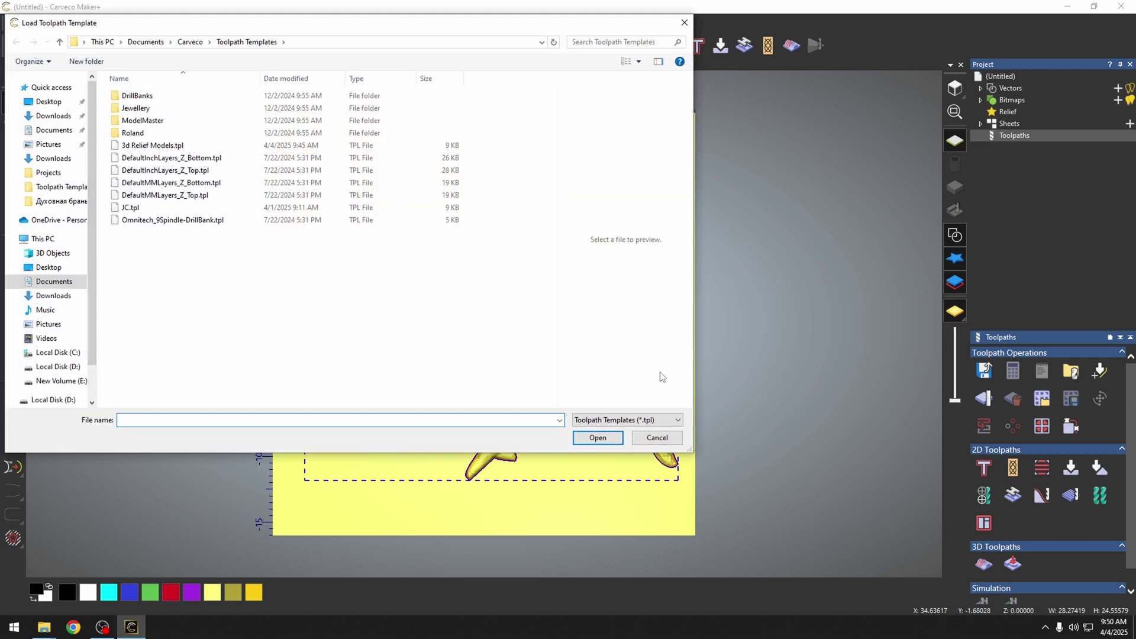
click(148, 145)
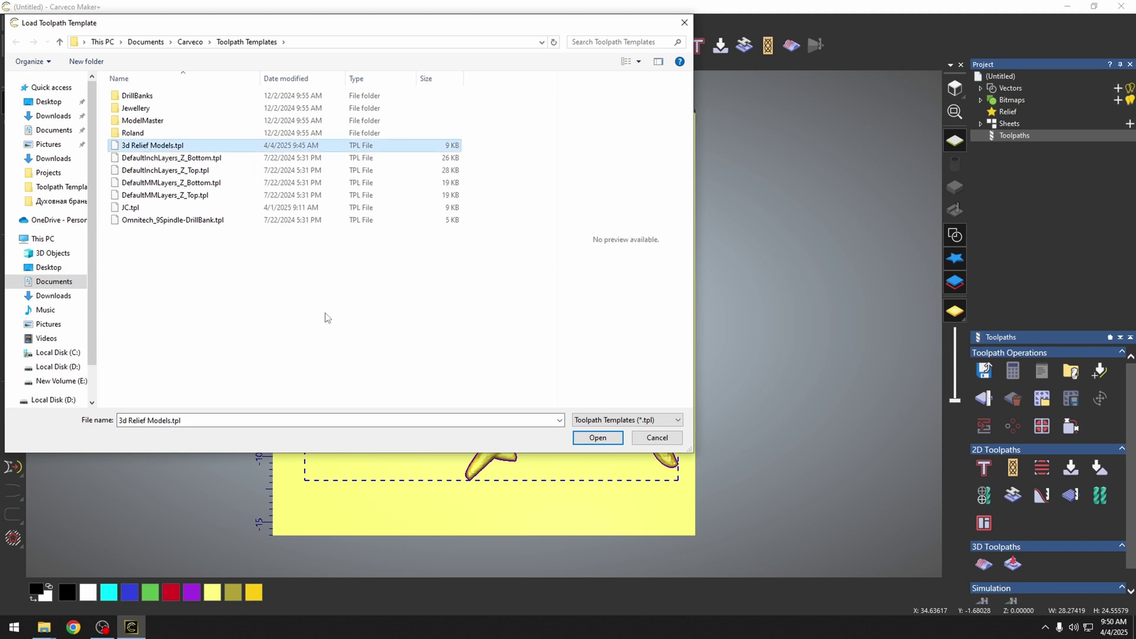
click(597, 437)
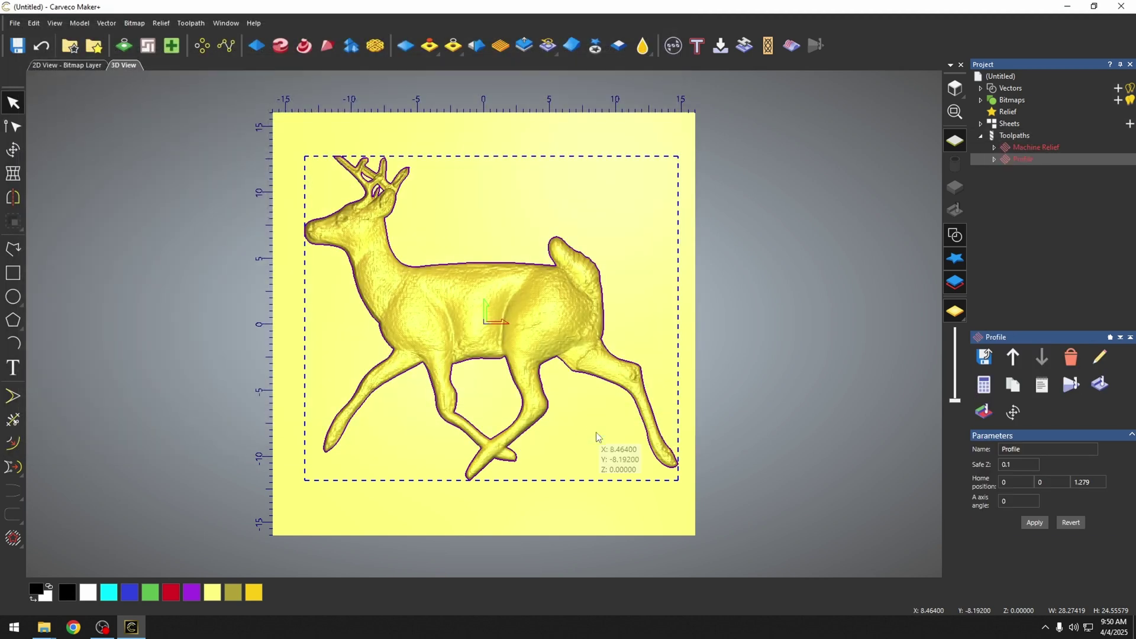
Open the loaded Machine Relief toolpath and review its finishing and roughing tools, cutting parameters and clearance strategies
click(1018, 146)
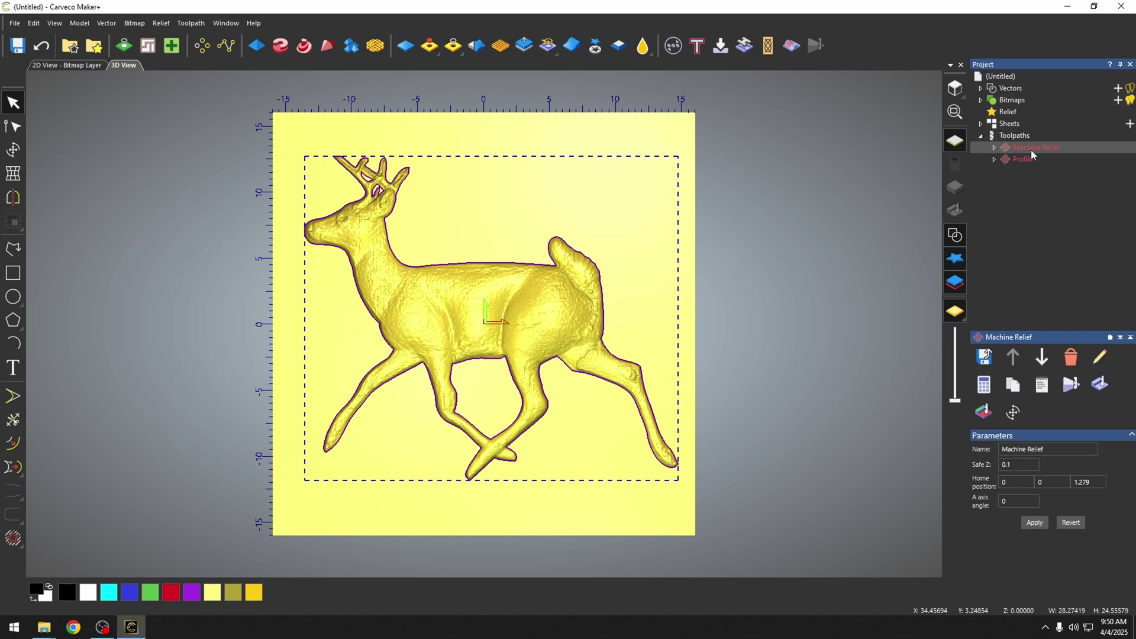
double_click(1031, 148)
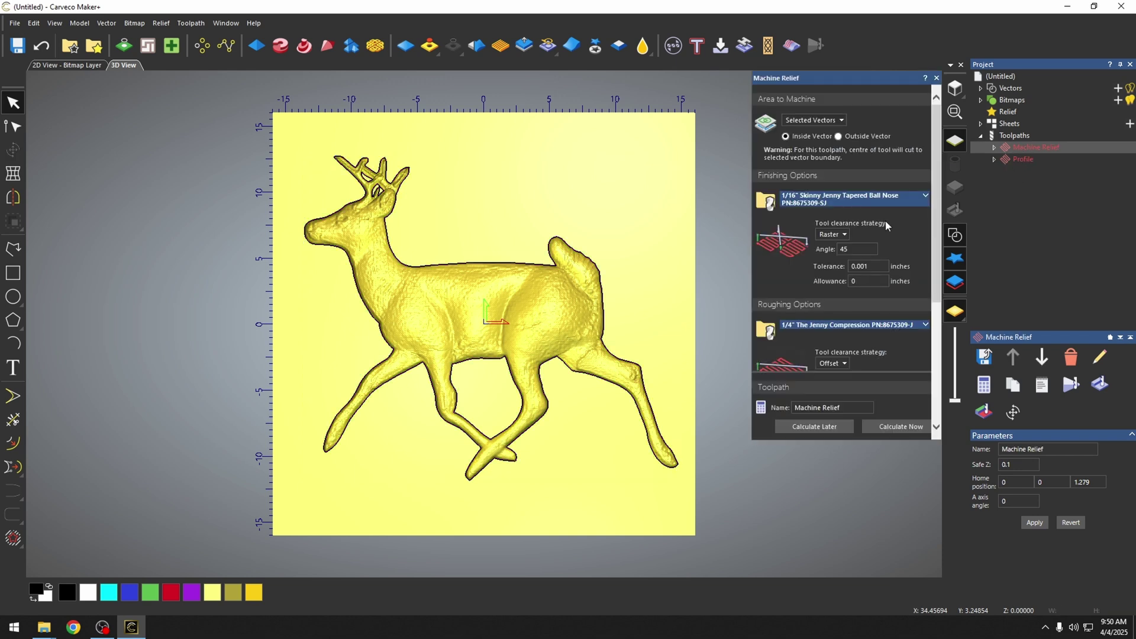
scroll(885, 223, down, 5)
scroll(887, 226, up, 5)
click(925, 195)
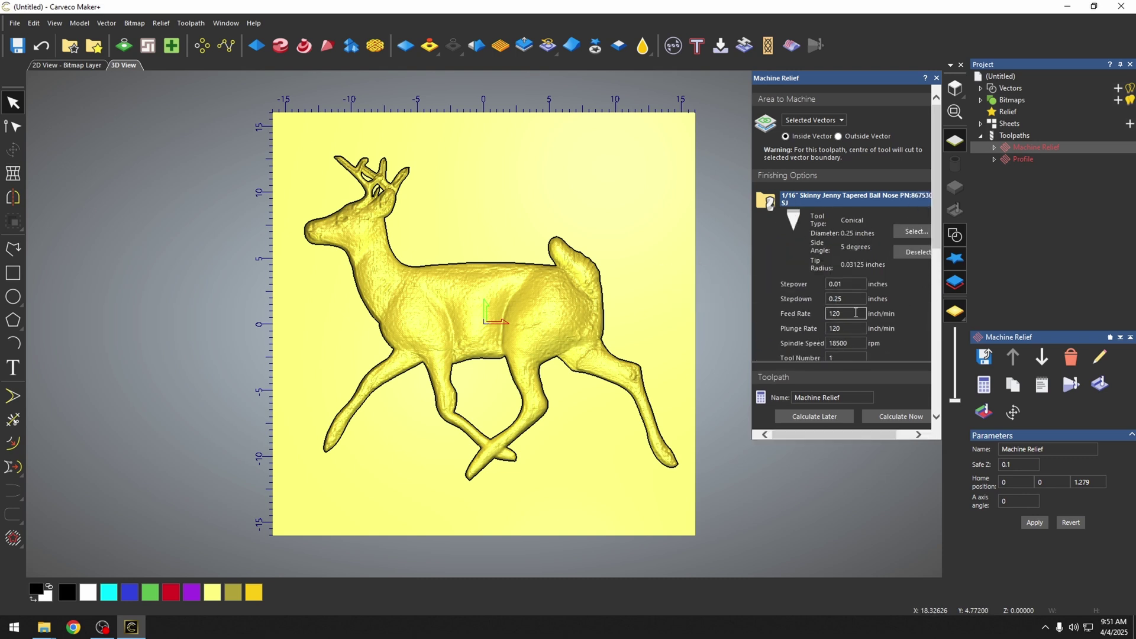
scroll(881, 326, down, 5)
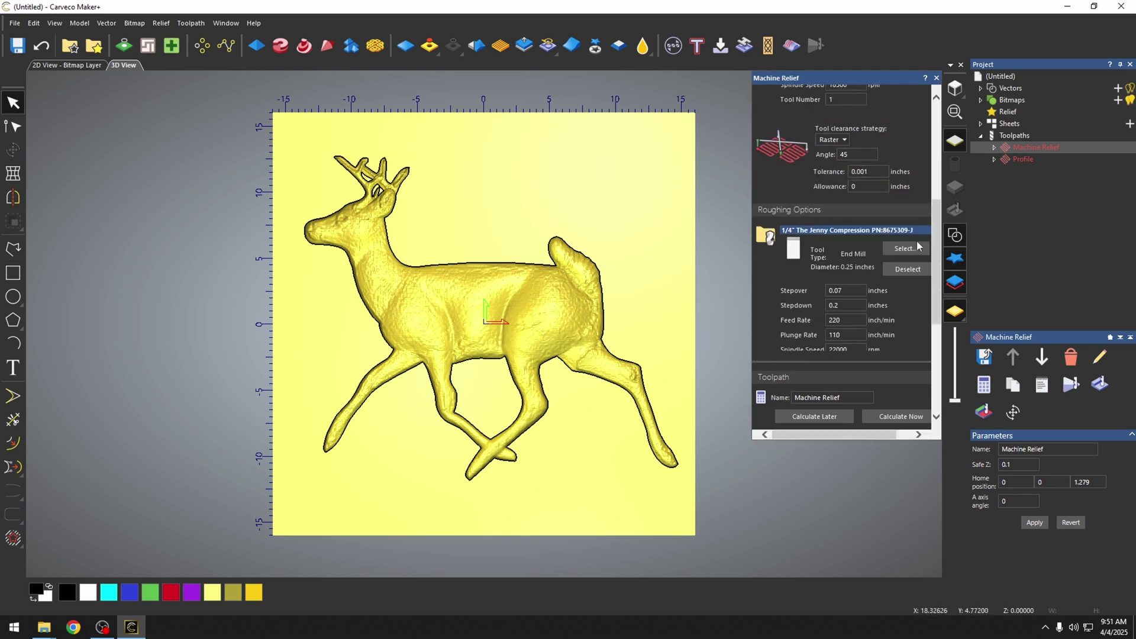
scroll(891, 301, down, 2)
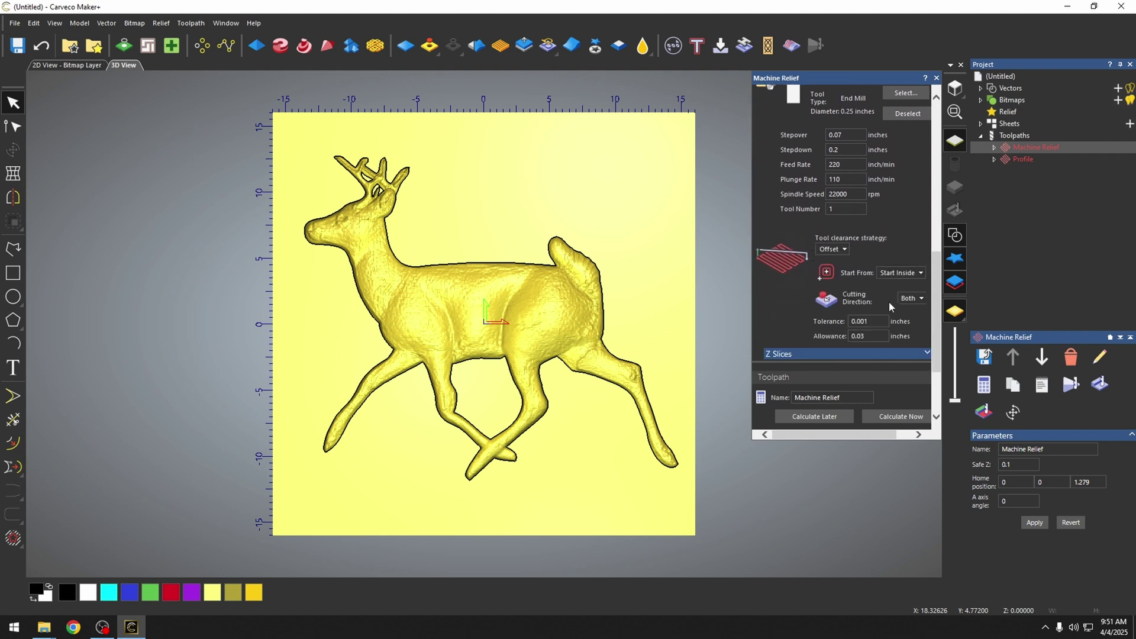
scroll(789, 300, down, 4)
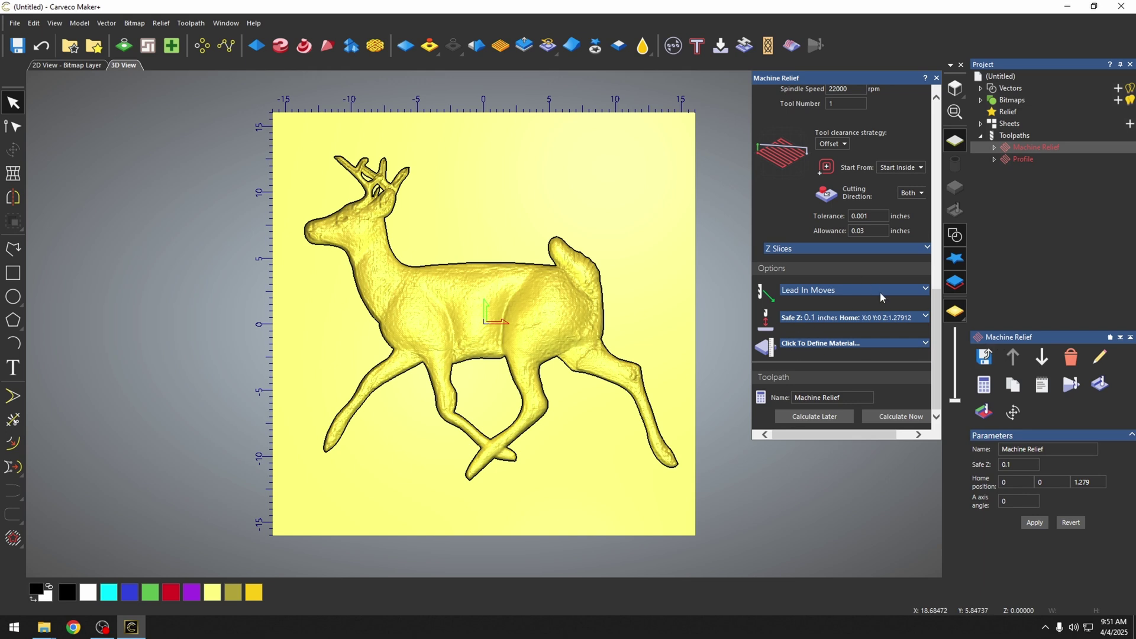
Define the material thickness as 1.5 inches, select the deer's outline as the machining boundary and calculate the Machine Relief toolpath
click(926, 343)
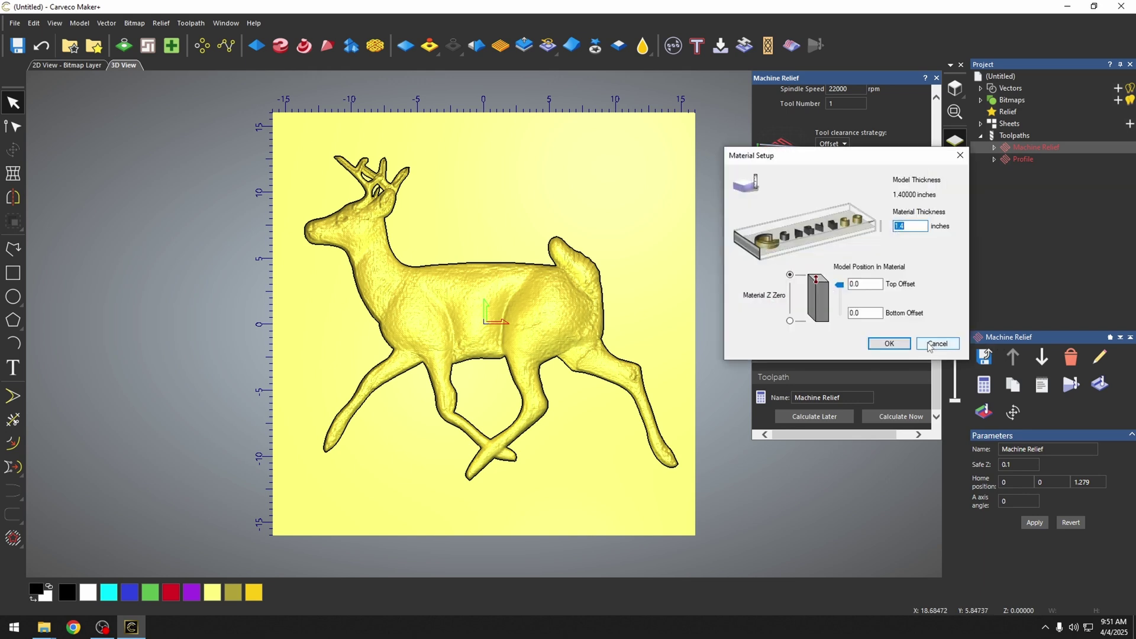
text(1.5)
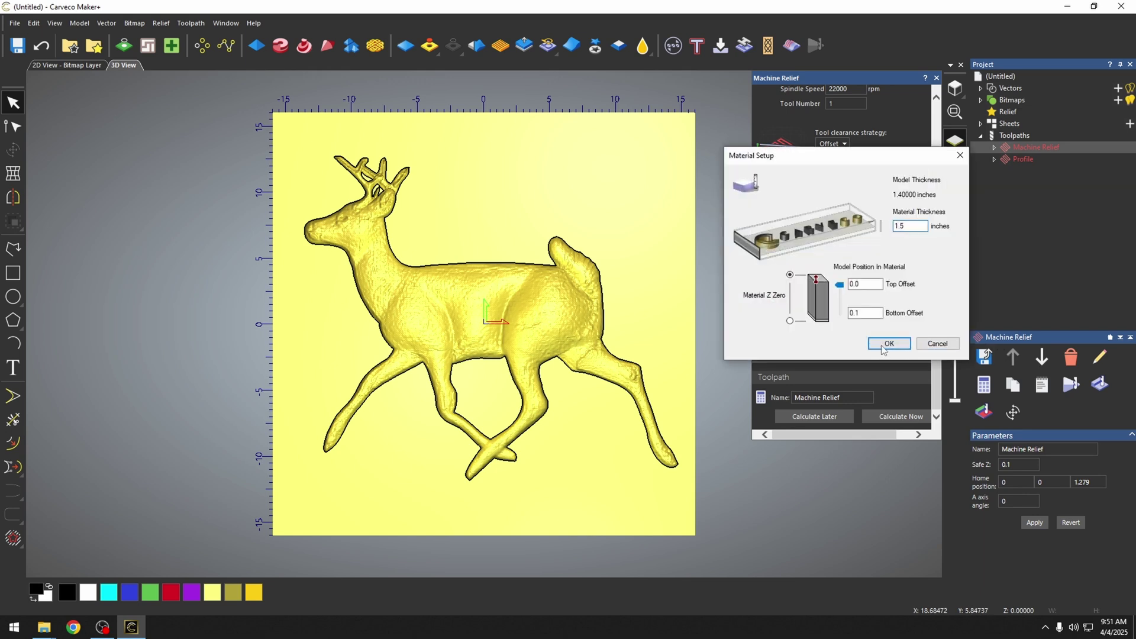
click(883, 344)
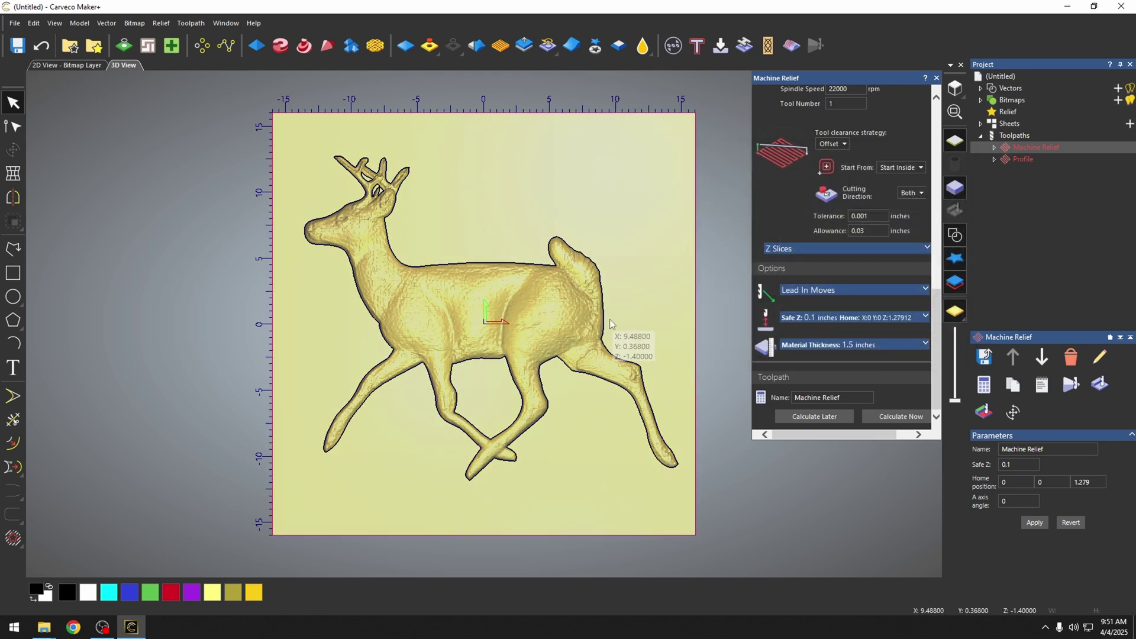
click(602, 333)
click(901, 417)
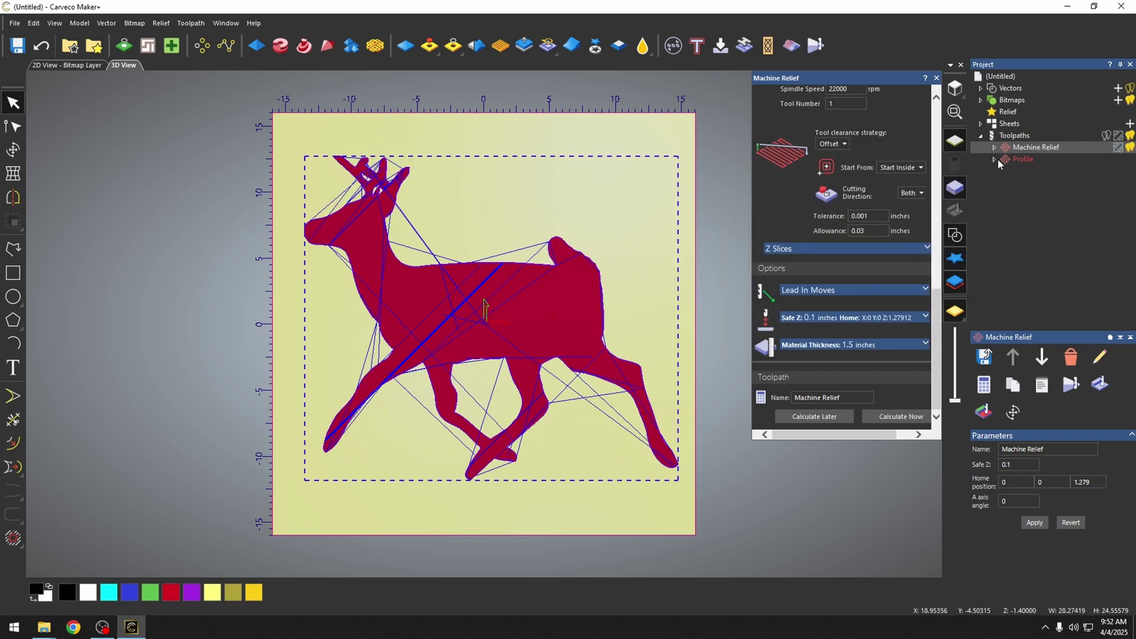
Open the Profile toolpath, manually place one bridge on the deer's back and another on its lower hind leg, and calculate the toolpath
double_click(1021, 159)
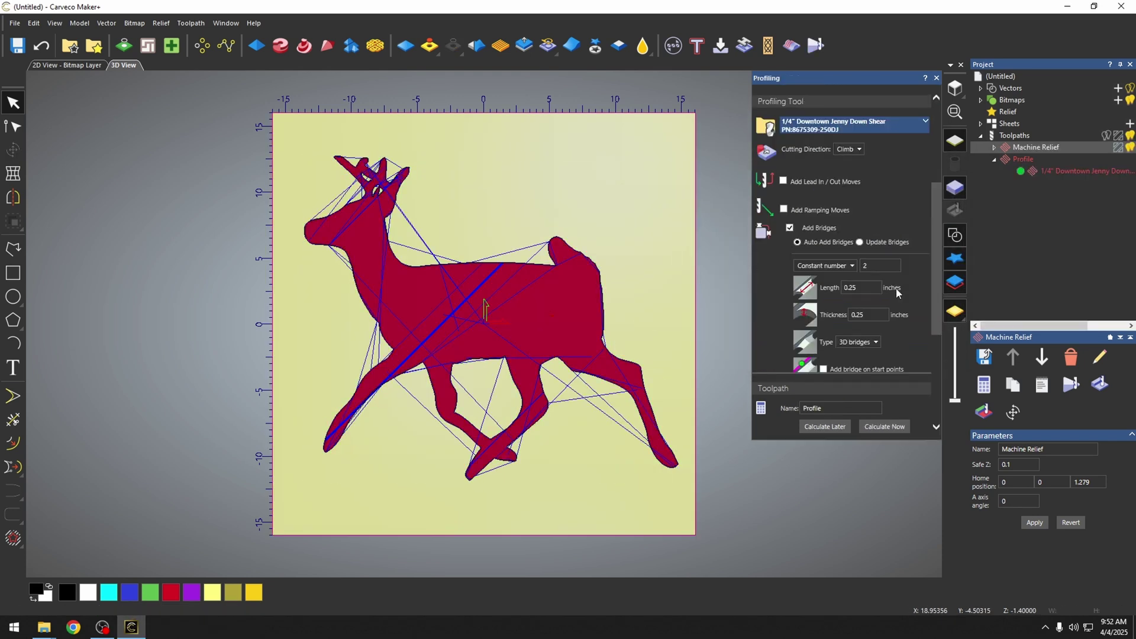
scroll(895, 288, down, 5)
scroll(895, 287, down, 5)
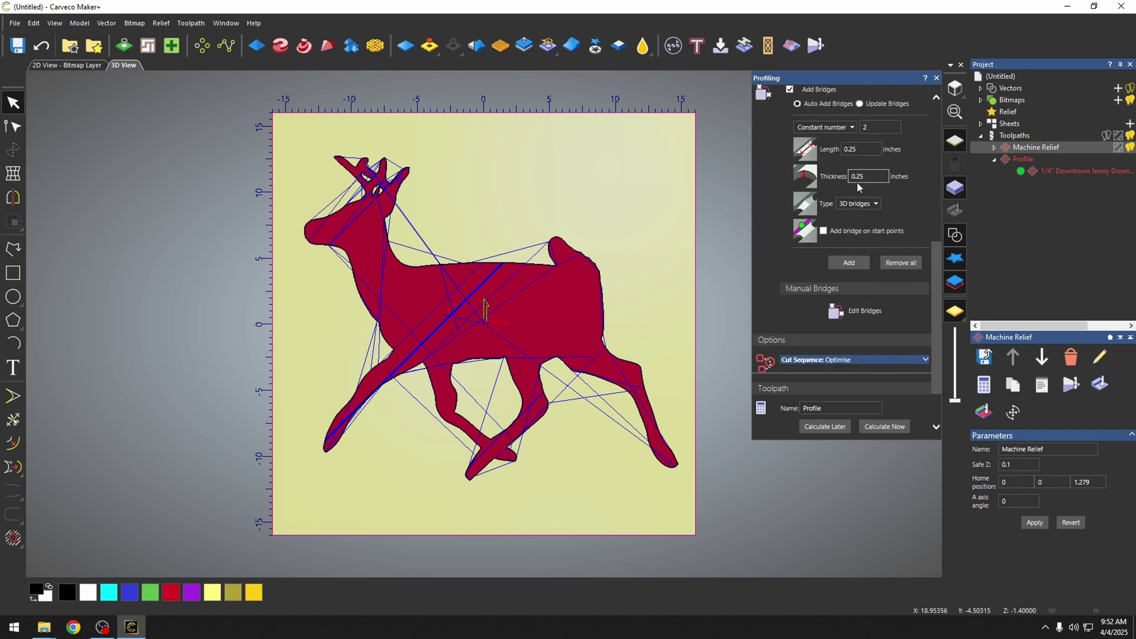
scroll(789, 314, down, 2)
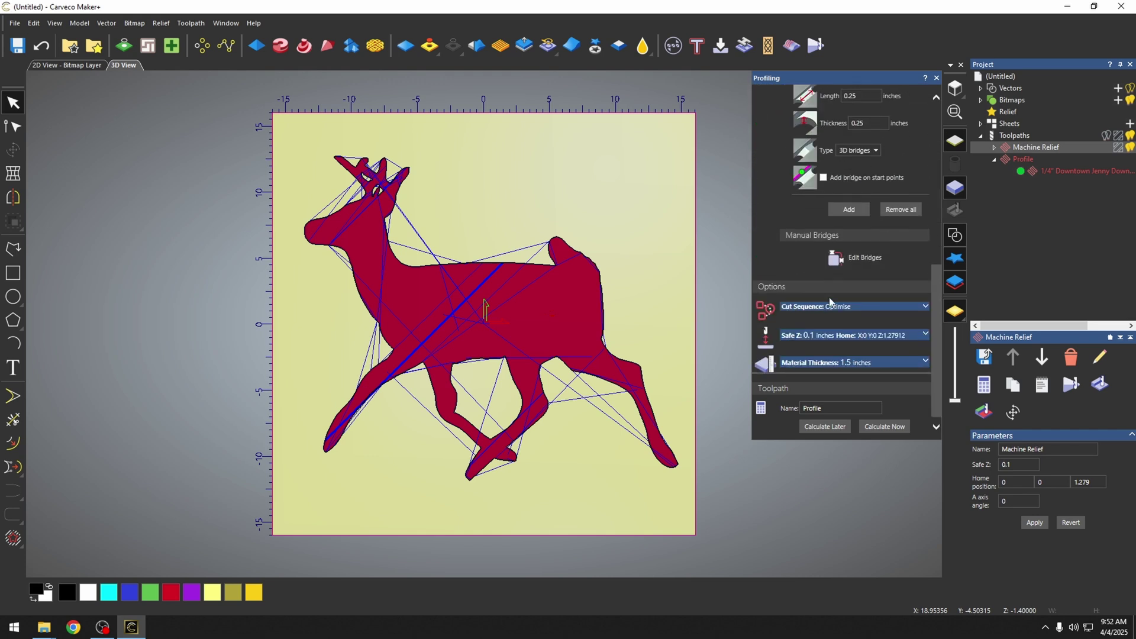
click(850, 260)
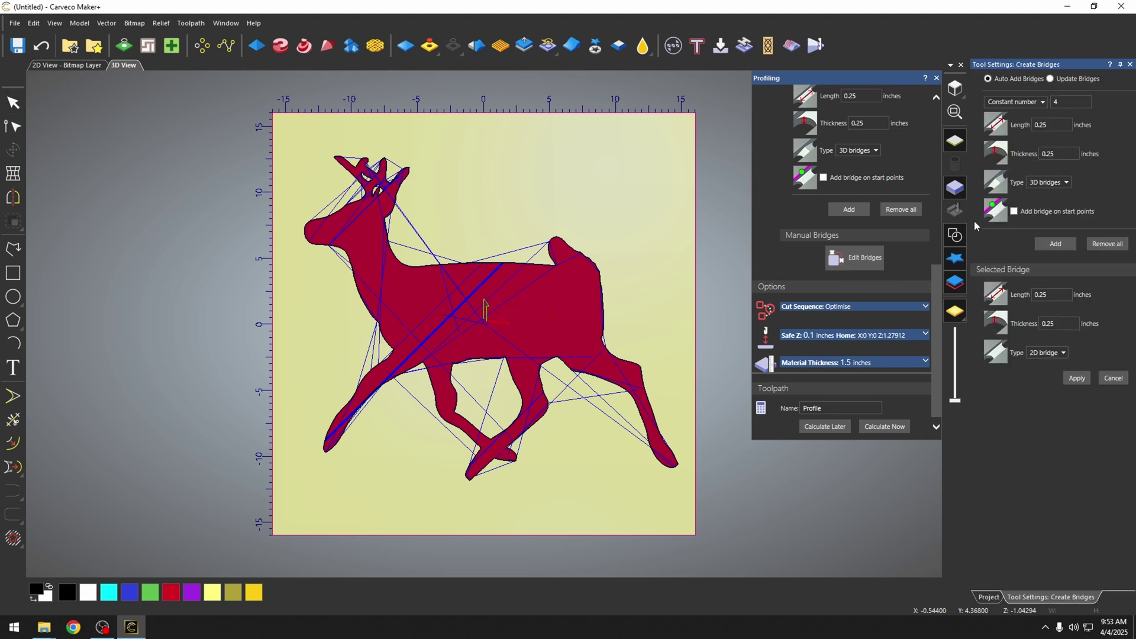
click(955, 188)
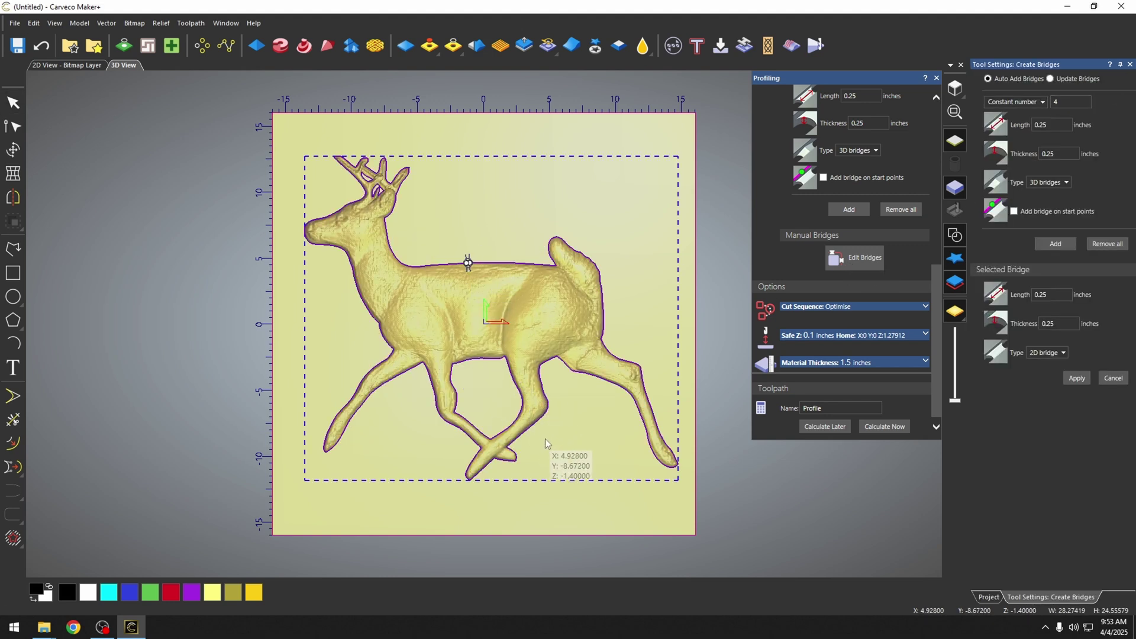
click(533, 425)
click(885, 426)
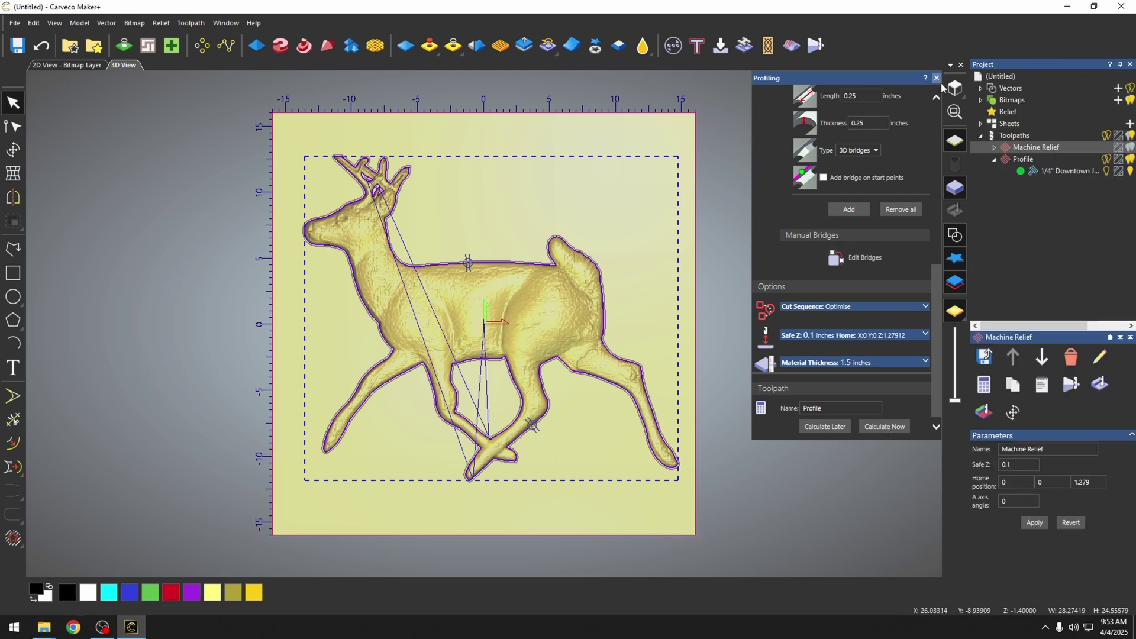
Start saving all of the deer's toolpaths as a toolpath template
click(1014, 136)
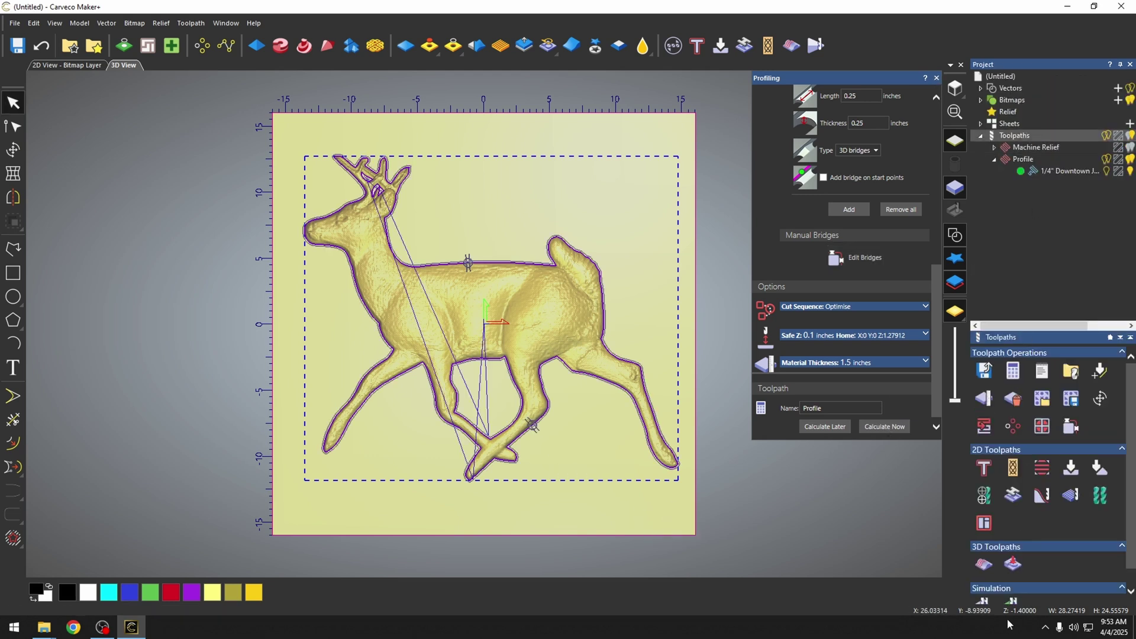
scroll(1008, 577, down, 1)
click(1012, 543)
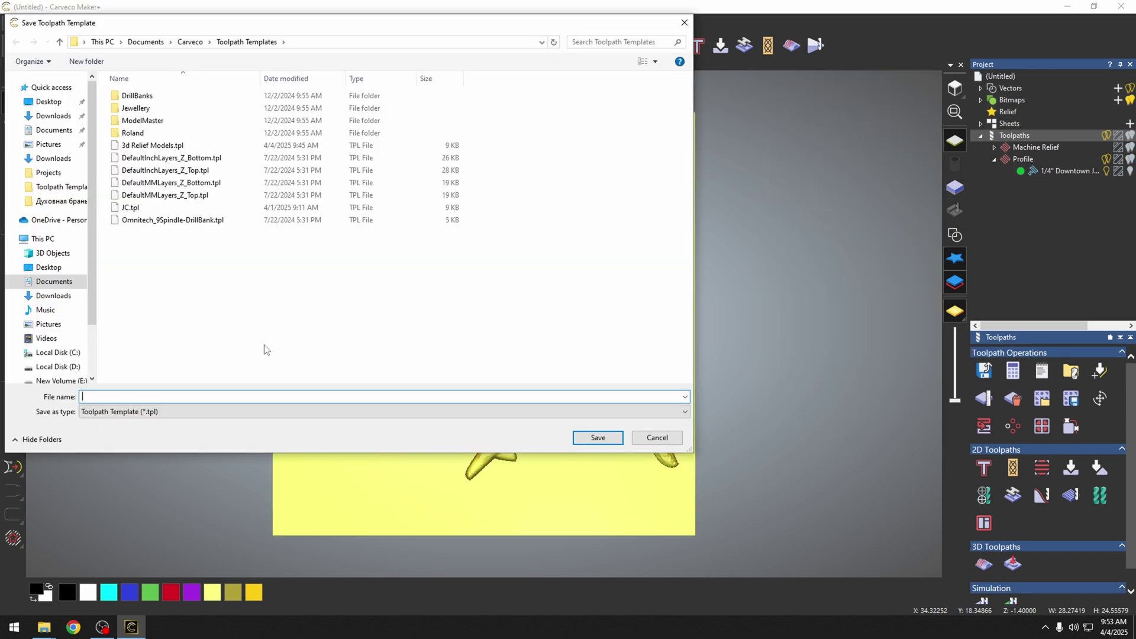